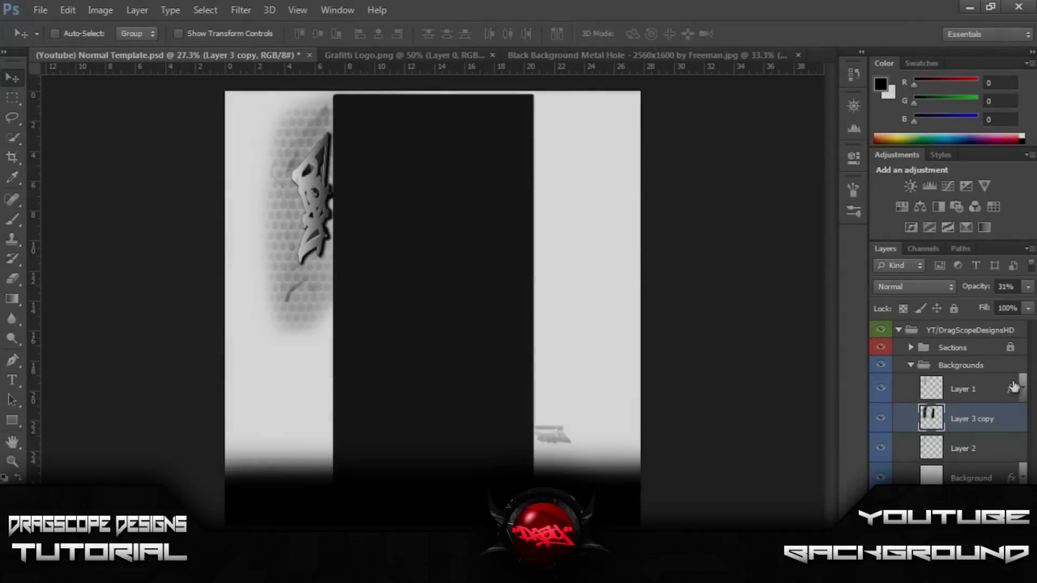
Step: Lower Layer 3 copy's opacity to 12%
{"action": "left_click", "coordinate": [1027, 288]}
{"action": "left_click_drag", "start_coordinate": [977, 304], "coordinate": [969, 305]}
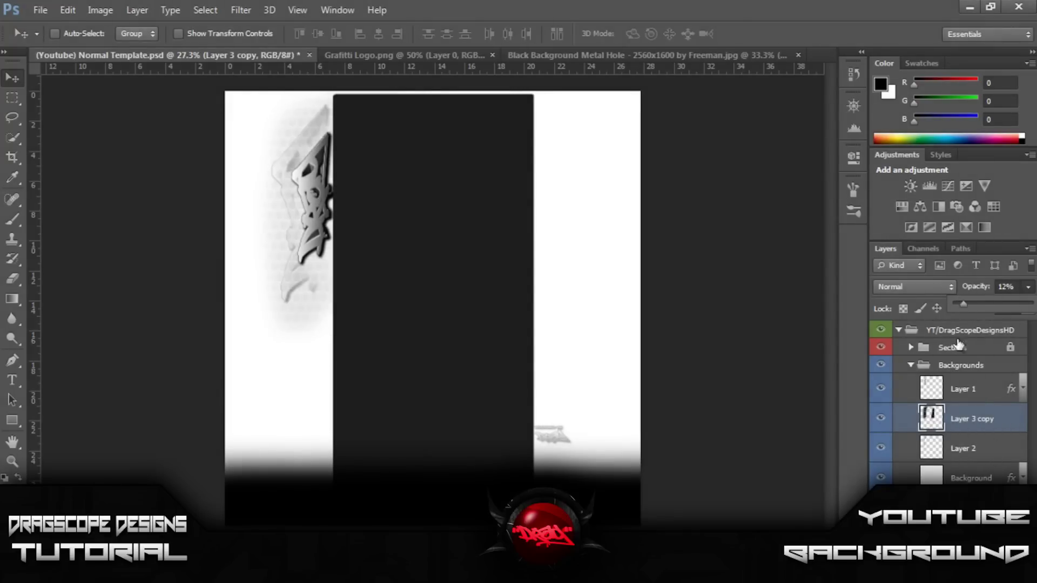
{"action": "left_click", "coordinate": [384, 278]}
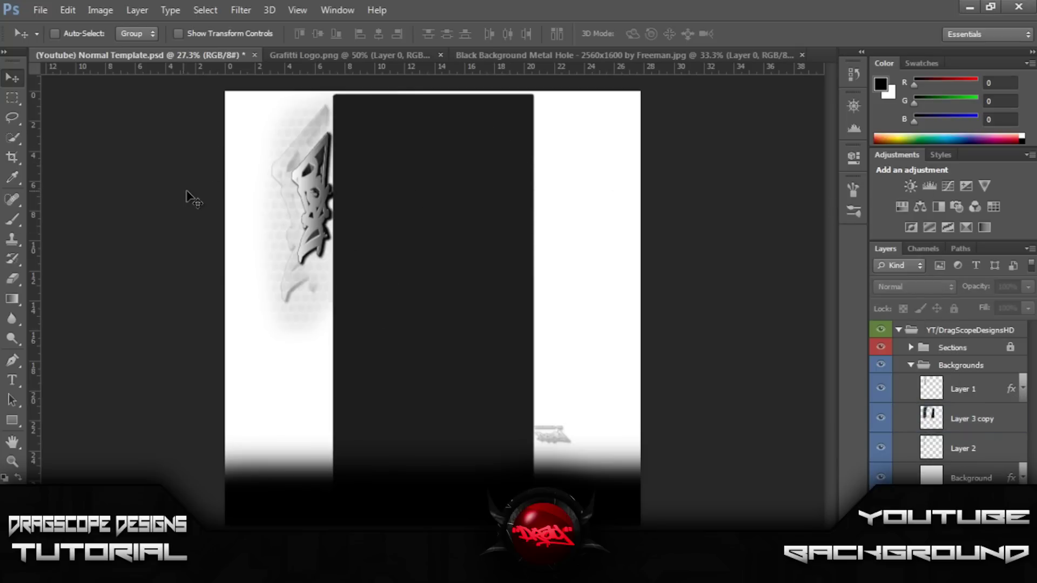
Step: Shift Layer 3 copy slightly further left with Free Transform
{"action": "left_click", "coordinate": [988, 427]}
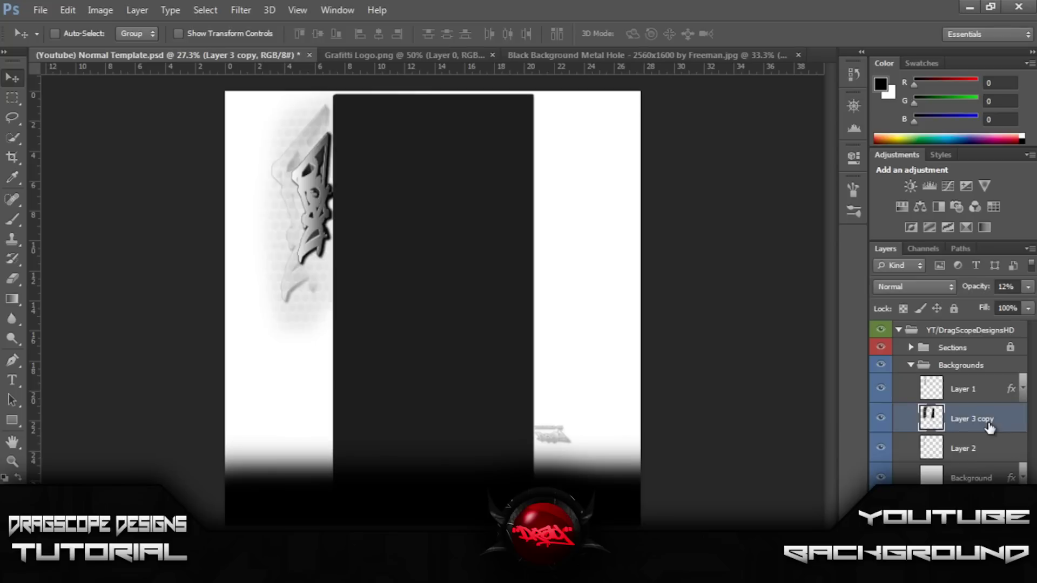
{"action": "key", "text": "ctrl+t"}
{"action": "left_click_drag", "start_coordinate": [228, 262], "coordinate": [221, 260]}
{"action": "left_click", "coordinate": [766, 34]}
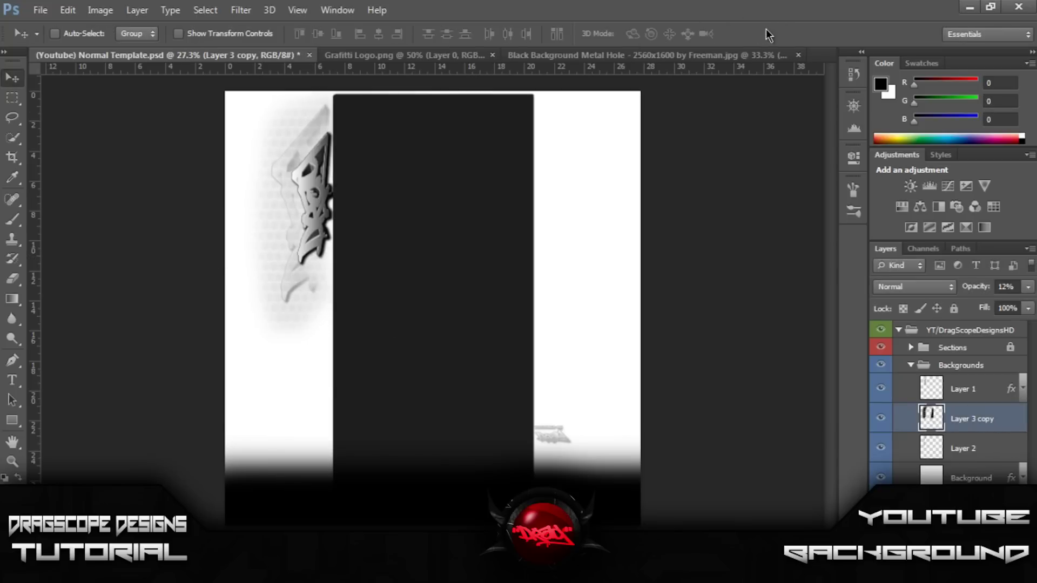
Step: Select Layer 3 copy together with Layer 2
{"action": "left_click", "coordinate": [986, 424], "text": "ctrl"}
{"action": "left_click", "coordinate": [986, 424], "text": "ctrl"}
{"action": "left_click", "coordinate": [983, 448], "text": "ctrl"}
Step: Add Layer 1 to the selection and duplicate the three logo layers
{"action": "left_click", "coordinate": [981, 390], "text": "ctrl"}
{"action": "right_click", "coordinate": [980, 390]}
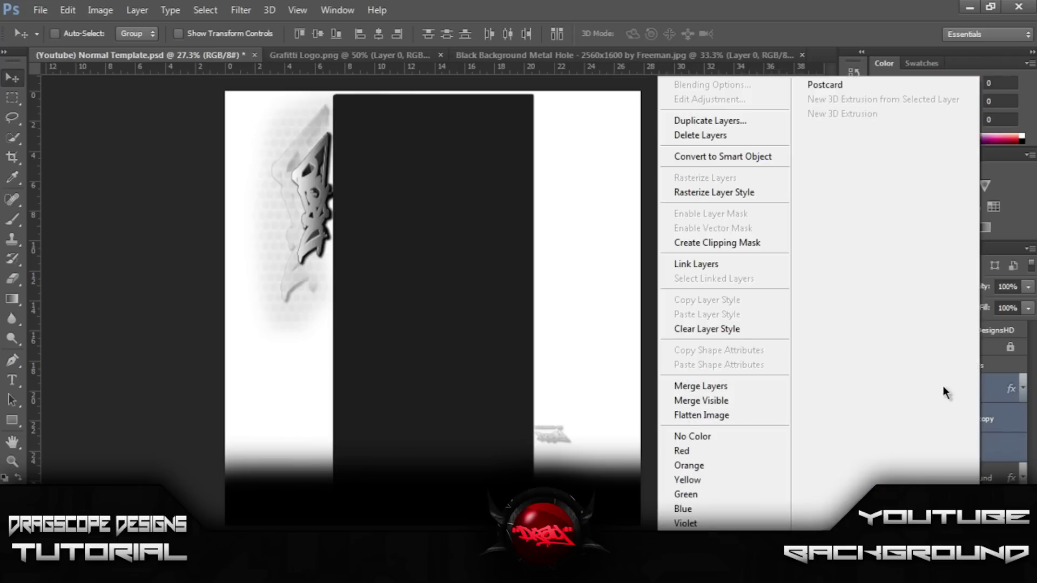
{"action": "left_click", "coordinate": [709, 123]}
{"action": "left_click", "coordinate": [650, 168]}
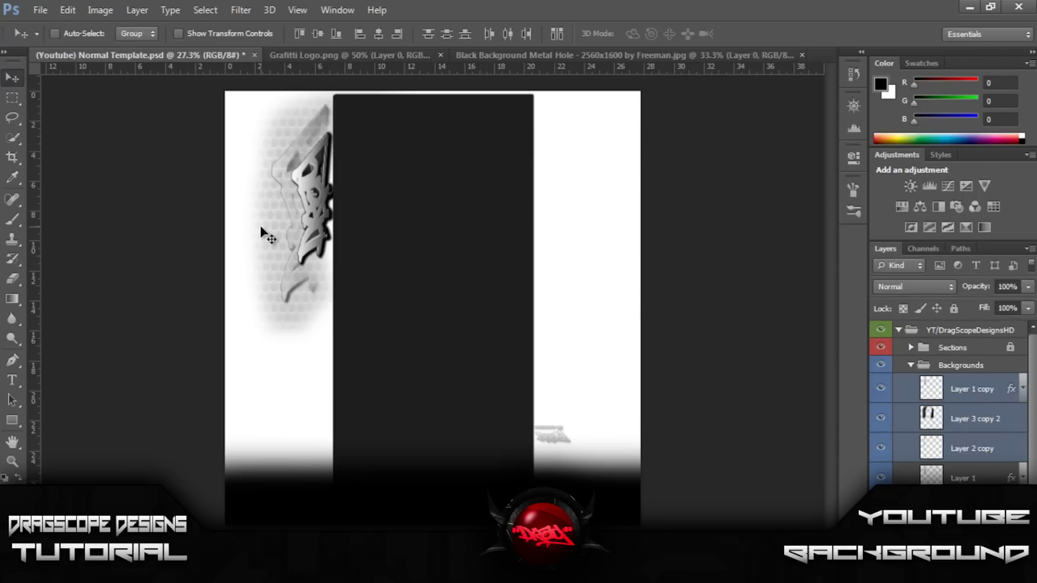
Step: Transform the duplicated layers into a mirrored copy on the canvas's right side
{"action": "key", "text": "ctrl+t"}
{"action": "left_click_drag", "start_coordinate": [526, 192], "coordinate": [106, 198]}
{"action": "left_click", "coordinate": [367, 29]}
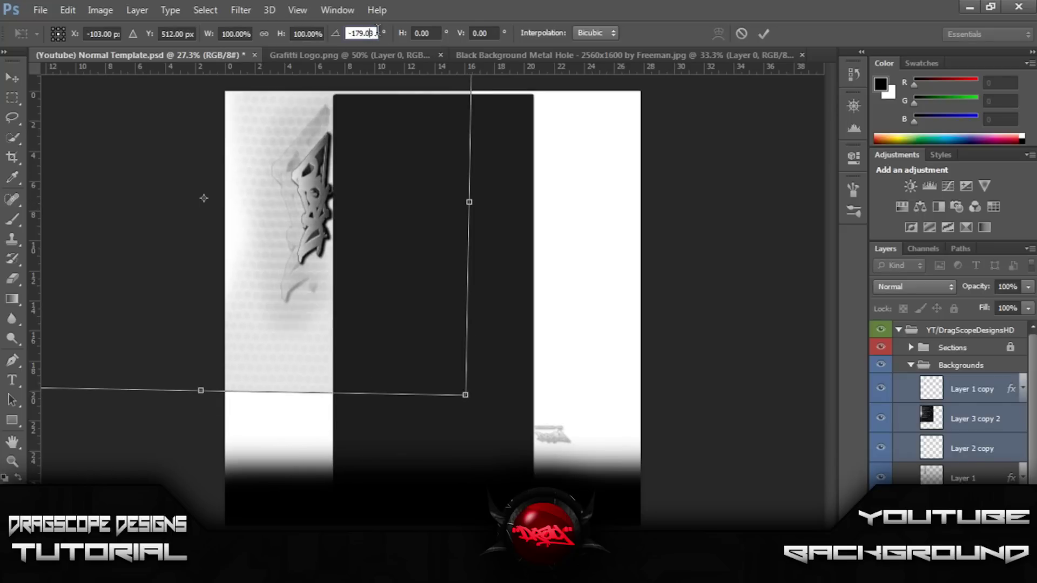
{"action": "key", "text": "BackSpace"}
{"action": "key", "text": "BackSpace"}
{"action": "key", "text": "BackSpace"}
{"action": "key", "text": "BackSpace"}
{"action": "key", "text": "BackSpace"}
{"action": "type", "text": "89"}
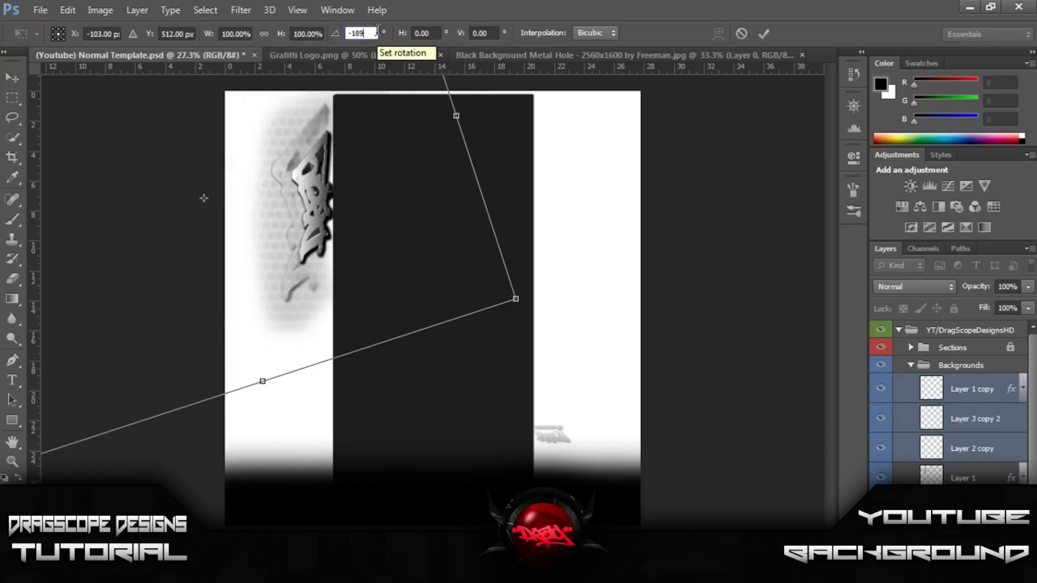
{"action": "type", "text": "0"}
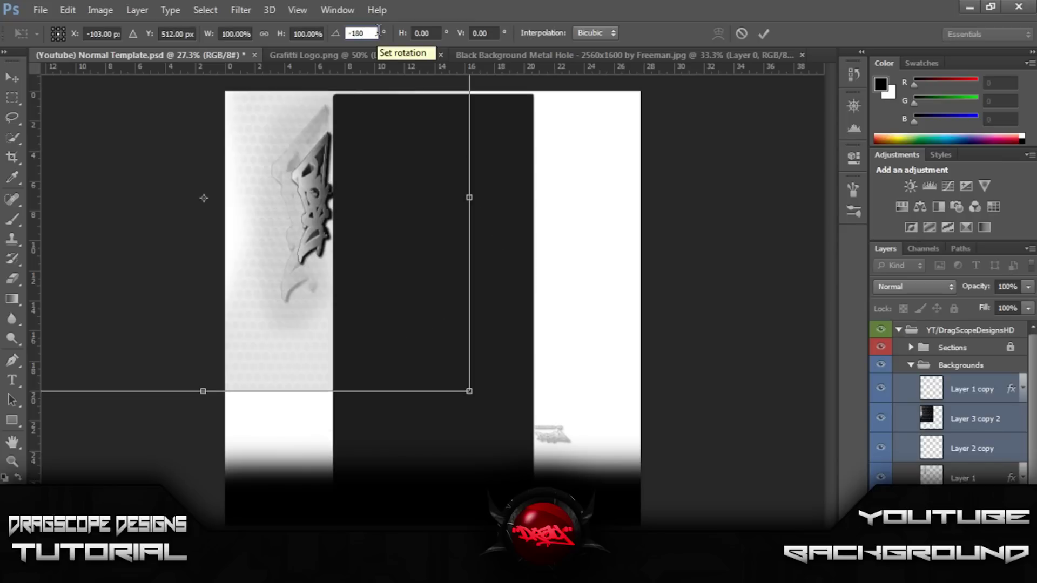
{"action": "left_click_drag", "start_coordinate": [350, 205], "coordinate": [813, 213]}
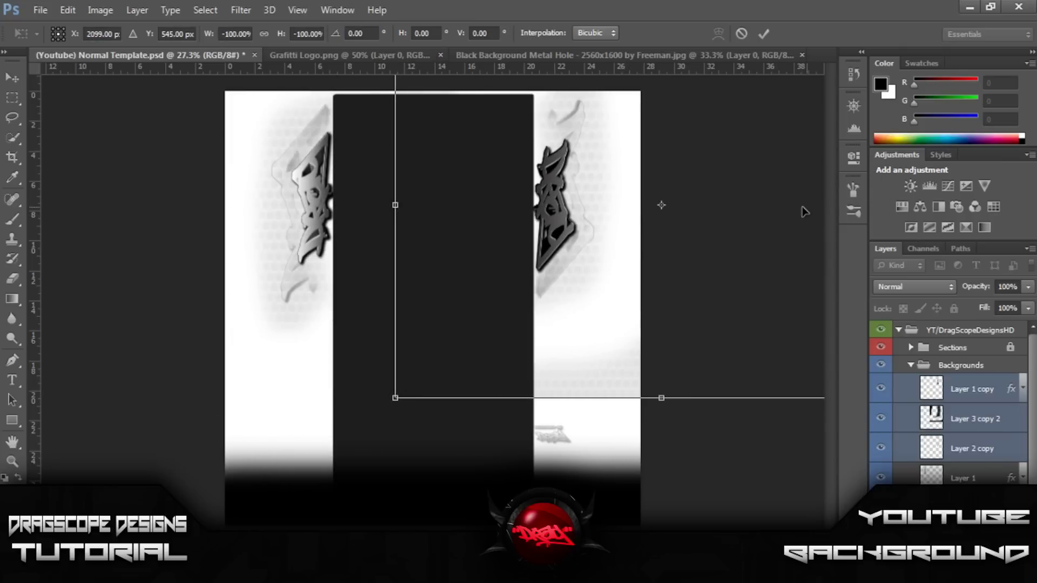
{"action": "left_click", "coordinate": [763, 34]}
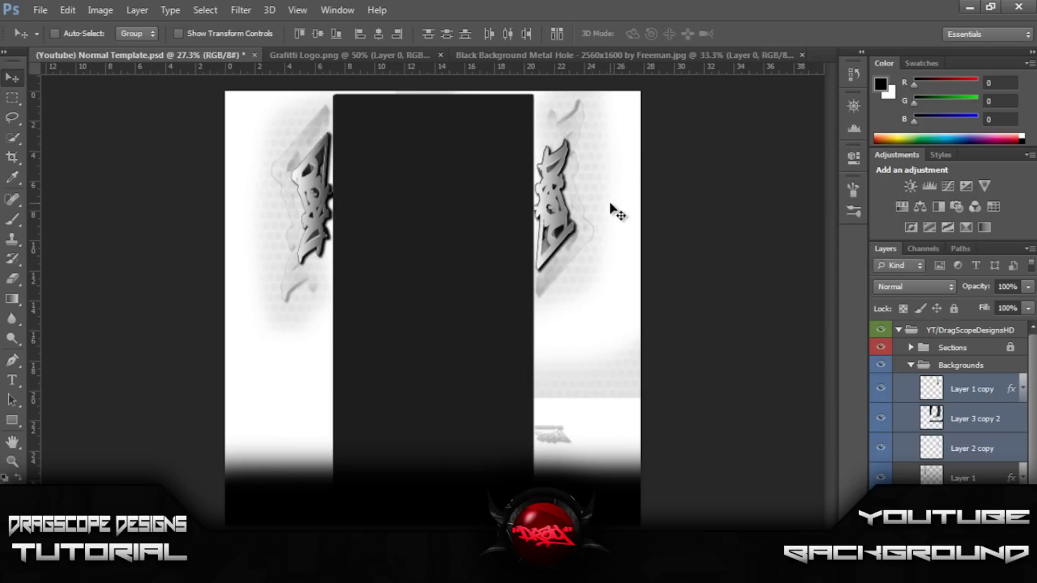
{"action": "left_click_drag", "start_coordinate": [608, 208], "coordinate": [606, 202]}
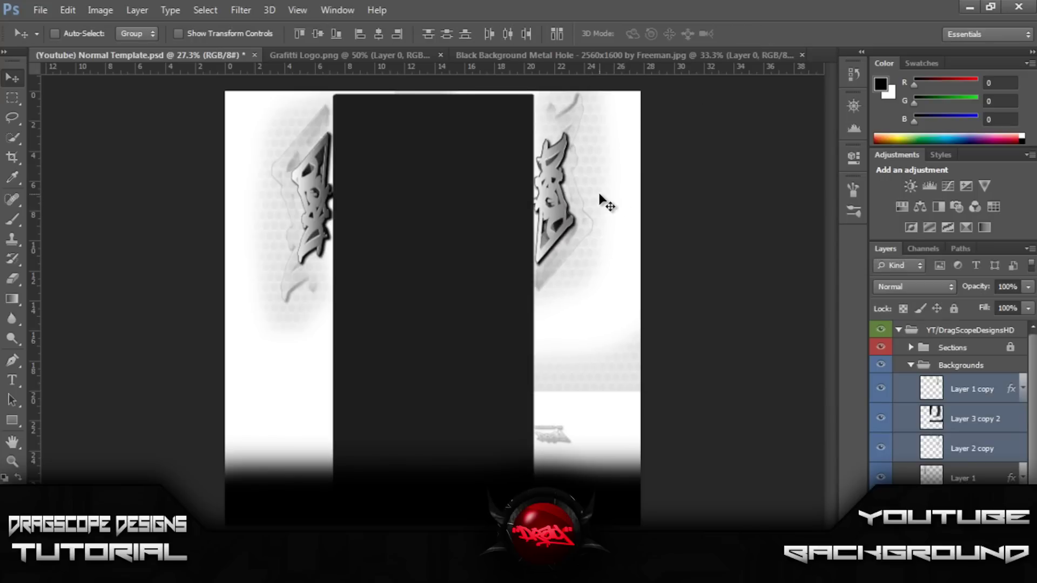
Step: Change Layer 1 copy's Gradient Overlay angle from 180° to 0° and enable Drop Shadow
{"action": "left_click", "coordinate": [980, 384]}
{"action": "double_click", "coordinate": [911, 388]}
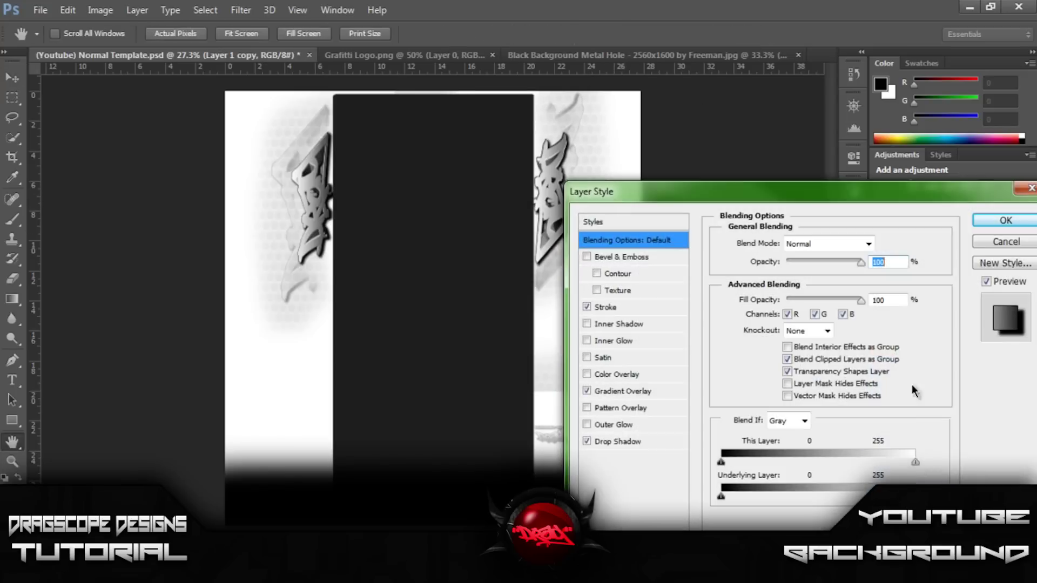
{"action": "left_click", "coordinate": [622, 391]}
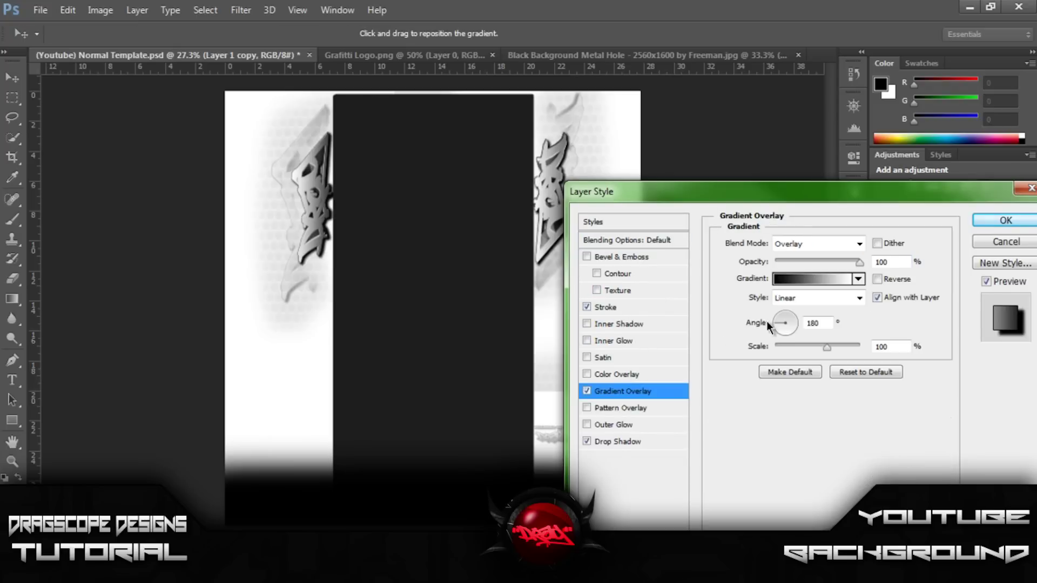
{"action": "left_click_drag", "start_coordinate": [781, 328], "coordinate": [793, 312]}
{"action": "left_click_drag", "start_coordinate": [860, 322], "coordinate": [870, 324]}
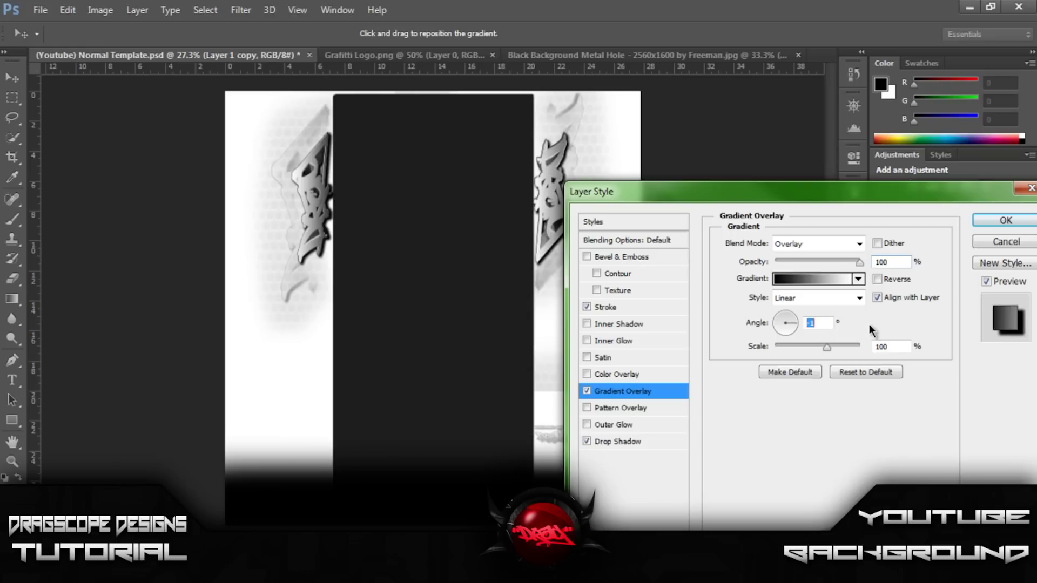
{"action": "left_click", "coordinate": [825, 323]}
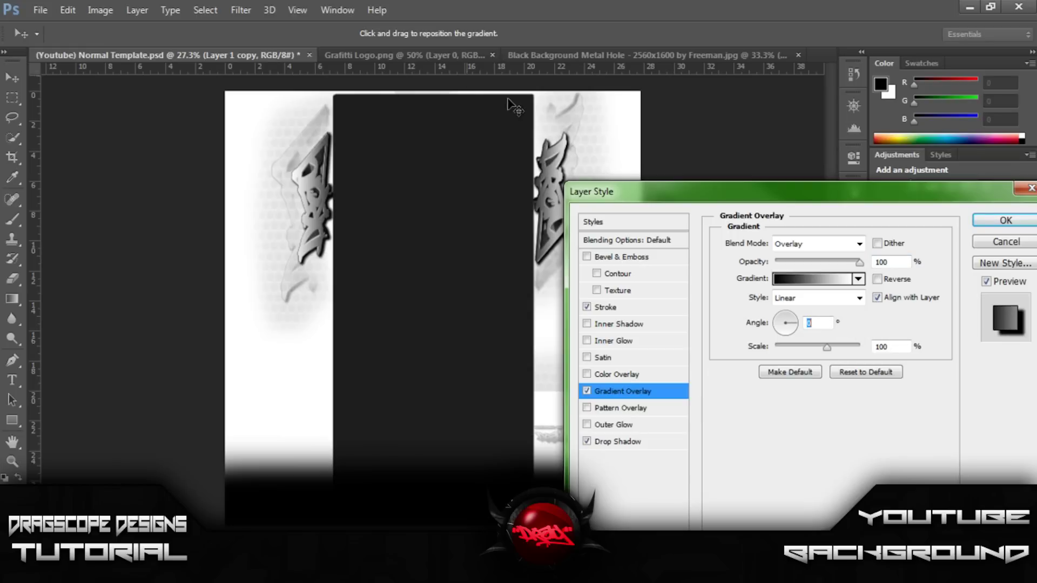
{"action": "left_click", "coordinate": [626, 444]}
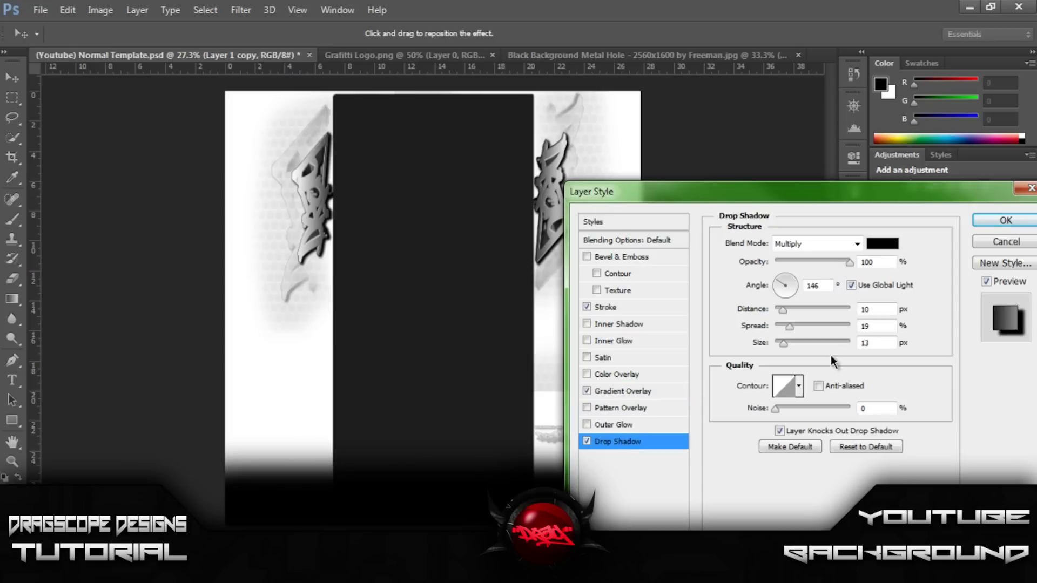
{"action": "left_click", "coordinate": [990, 222]}
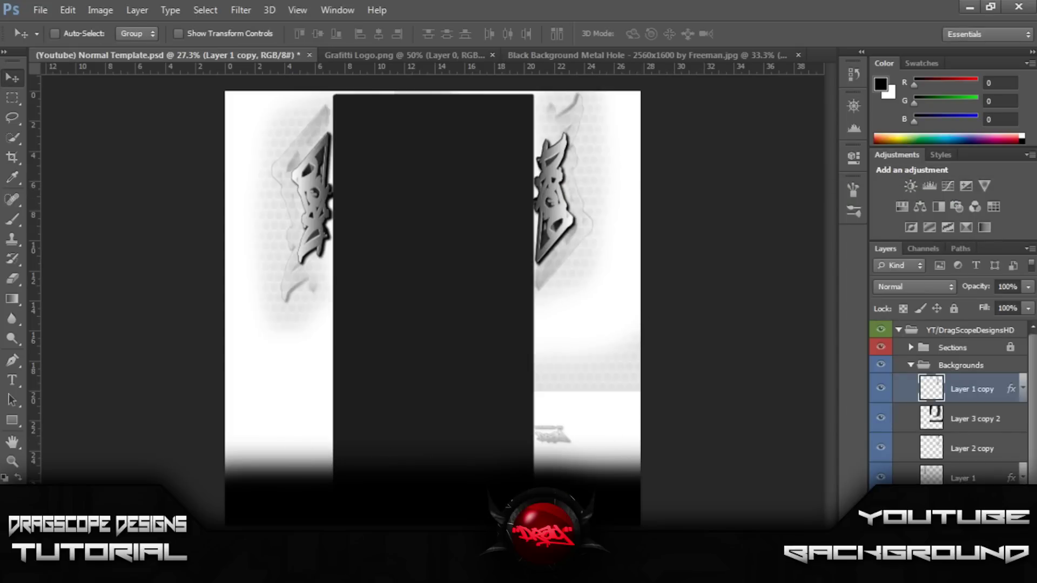
Step: Erase the grey patch at the canvas's right edge on Layer 3 copy 2
{"action": "left_click", "coordinate": [12, 279]}
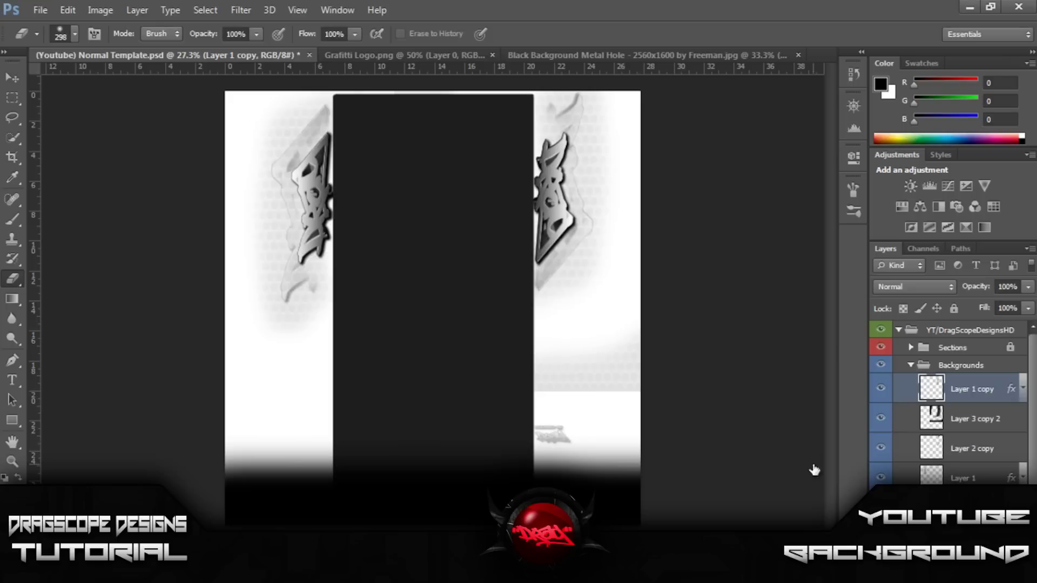
{"action": "left_click", "coordinate": [966, 418]}
{"action": "mouse_move", "coordinate": [560, 380]}
{"action": "left_mouse_down"}
{"action": "mouse_move", "coordinate": [670, 383]}
{"action": "mouse_move", "coordinate": [608, 372]}
{"action": "mouse_move", "coordinate": [650, 361]}
{"action": "left_mouse_up"}
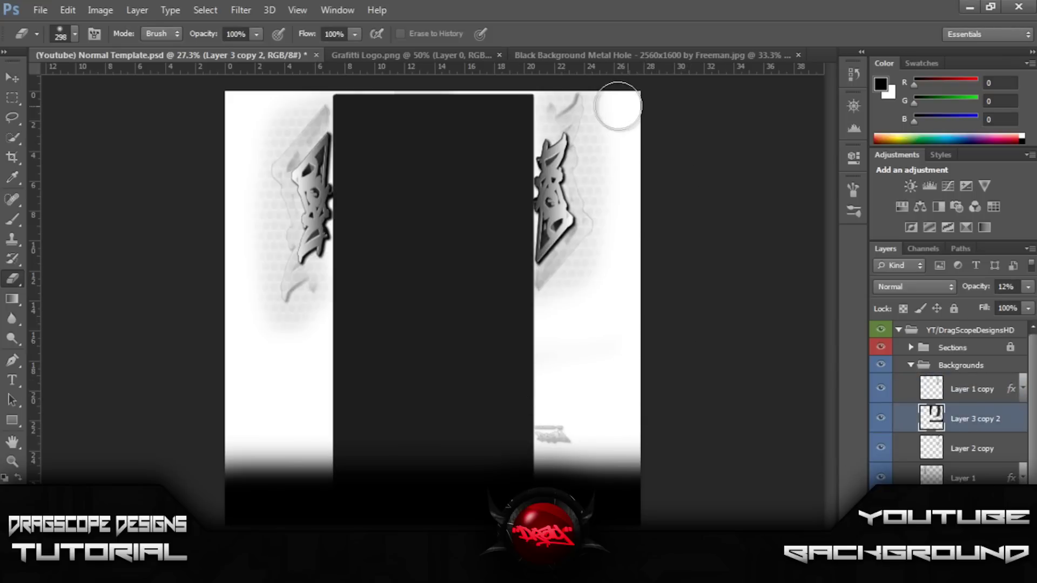
Step: Move the right-side pattern lower and select it with Layer 1 copy and Layer 2 copy
{"action": "left_click", "coordinate": [13, 78]}
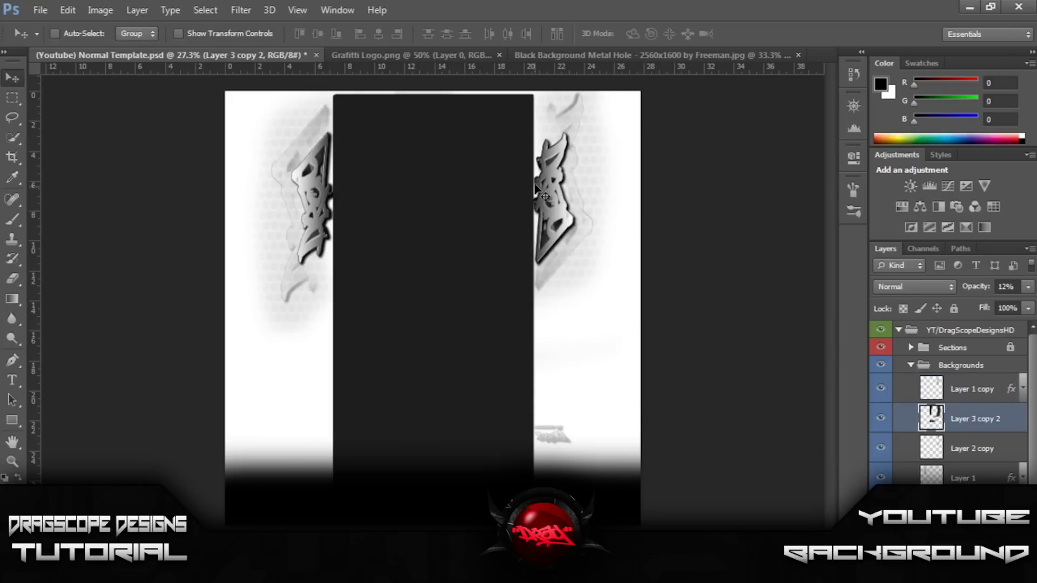
{"action": "left_click_drag", "start_coordinate": [549, 169], "coordinate": [562, 221]}
{"action": "left_click", "coordinate": [967, 389], "text": "ctrl"}
{"action": "left_click", "coordinate": [967, 449], "text": "ctrl"}
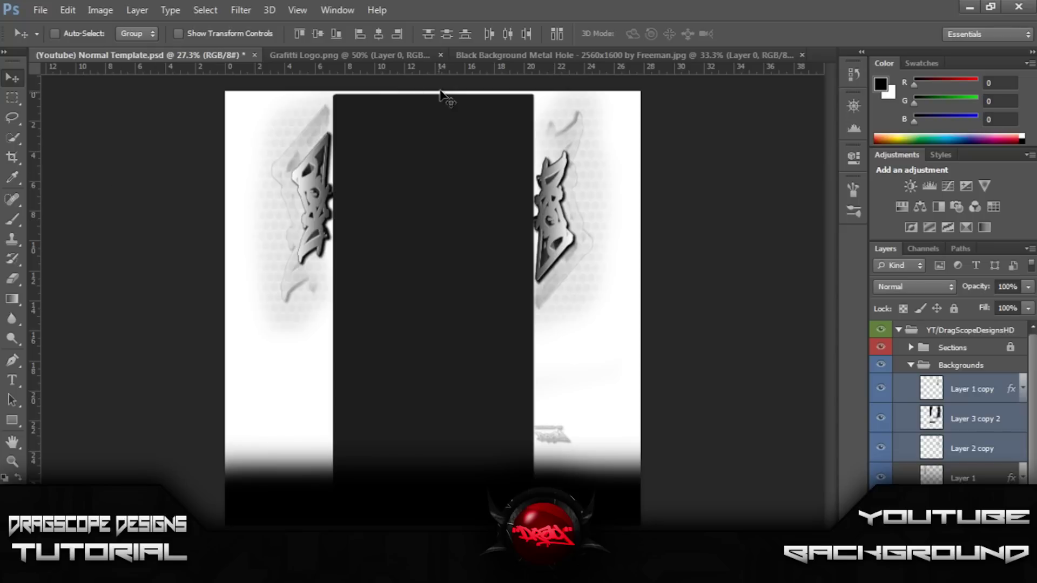
Step: Reselect only Layer 3 copy 2 with the Eraser and collapse the Backgrounds group
{"action": "left_click", "coordinate": [983, 417]}
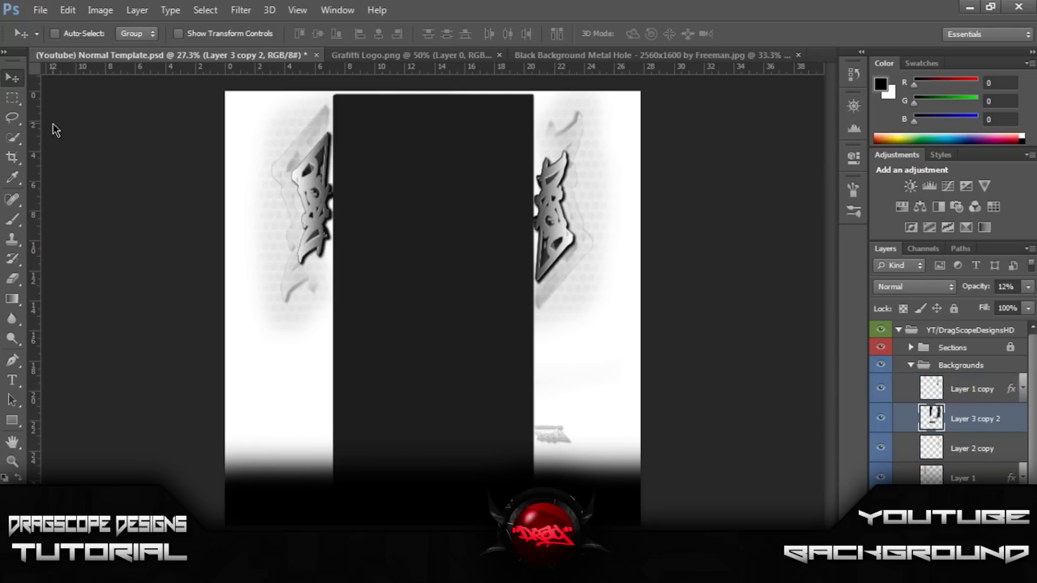
{"action": "left_click", "coordinate": [13, 278]}
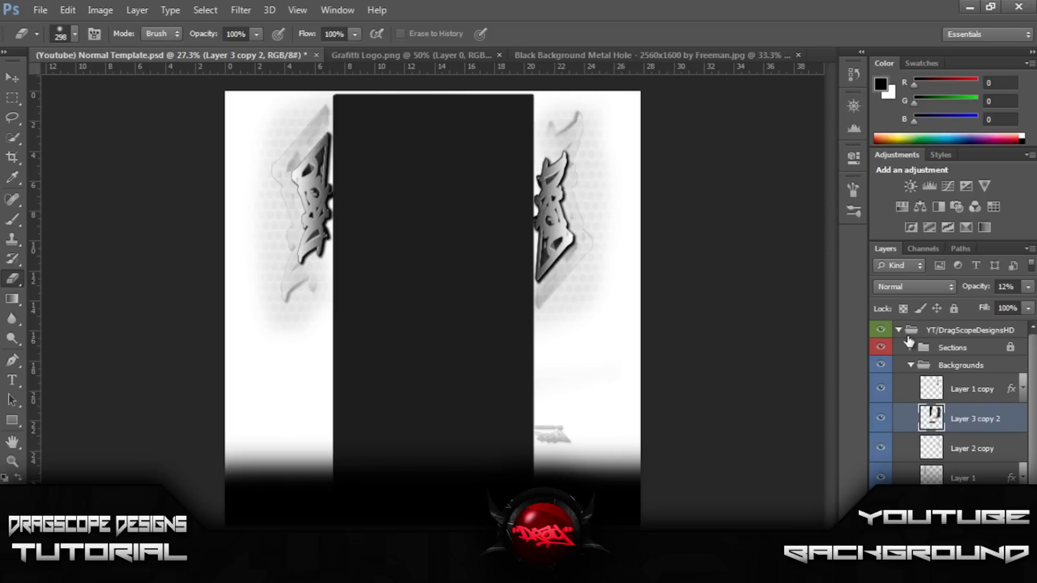
{"action": "left_click", "coordinate": [911, 365]}
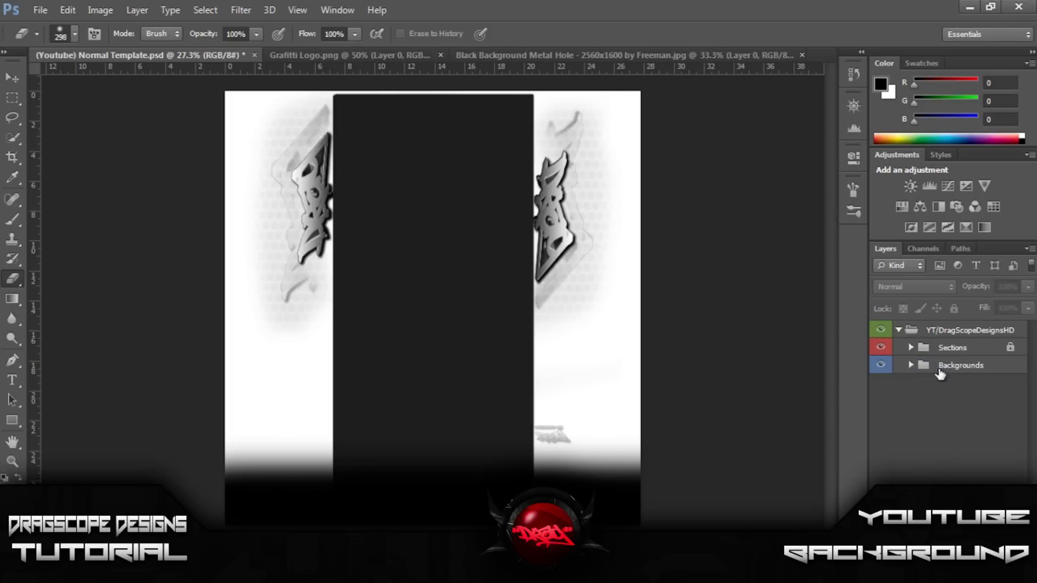
Step: Add a Curves 1 adjustment with darkened shadows and lifted highlights (S-curve)
{"action": "left_click", "coordinate": [934, 331]}
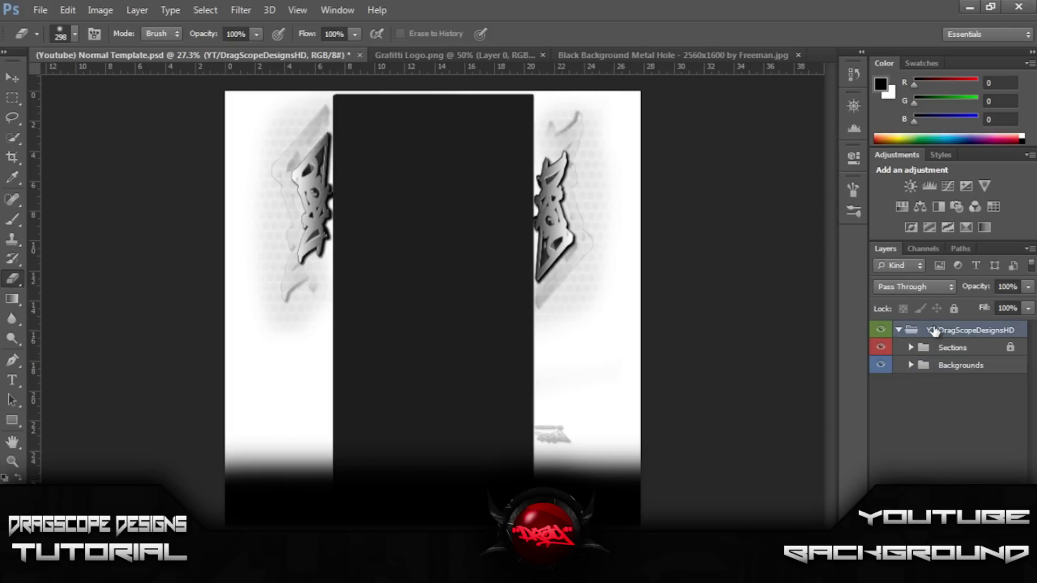
{"action": "left_click", "coordinate": [1030, 156]}
{"action": "left_click", "coordinate": [992, 212]}
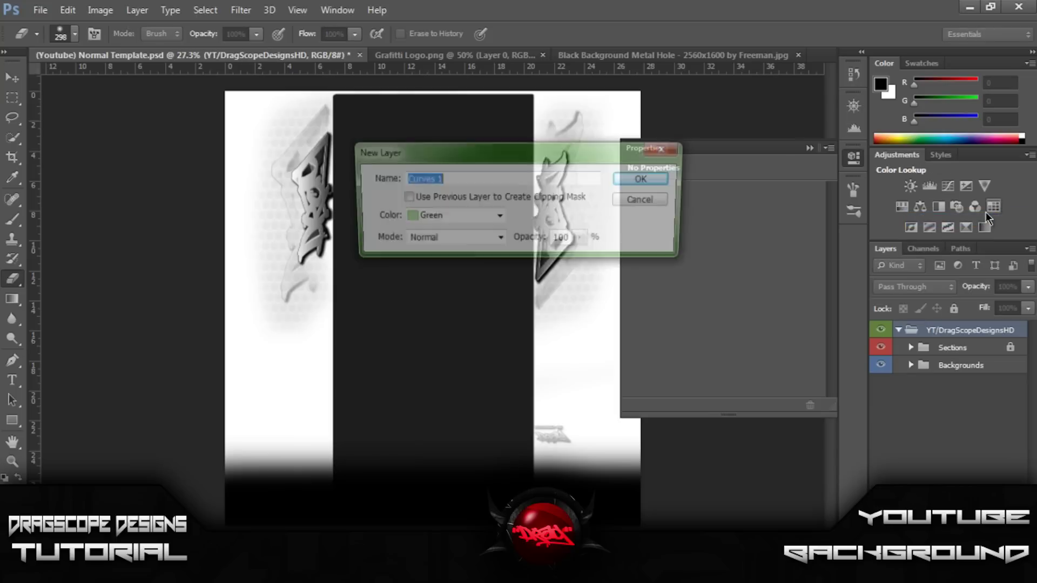
{"action": "left_click", "coordinate": [657, 178]}
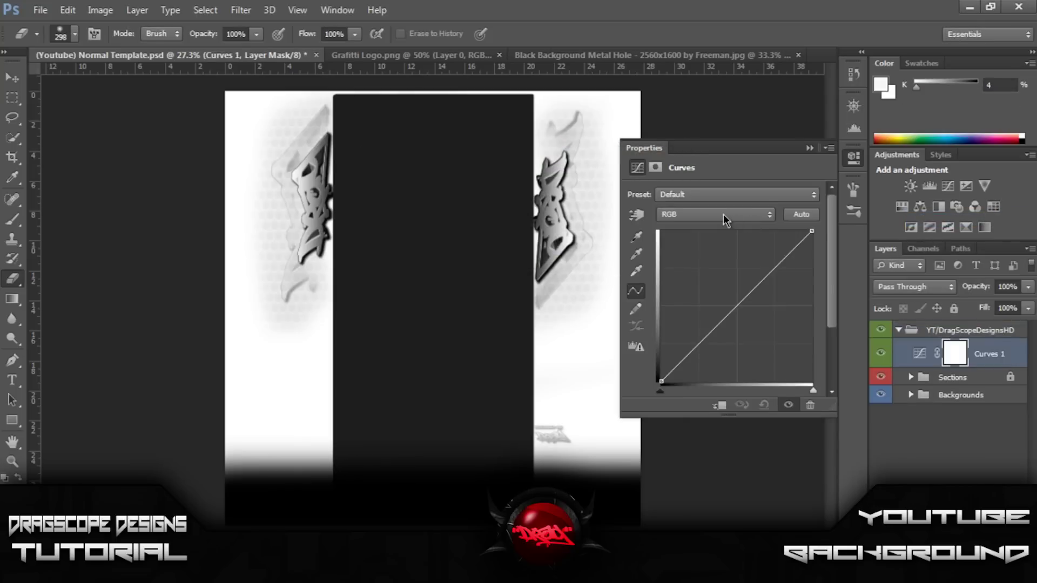
{"action": "left_click_drag", "start_coordinate": [698, 343], "coordinate": [704, 354]}
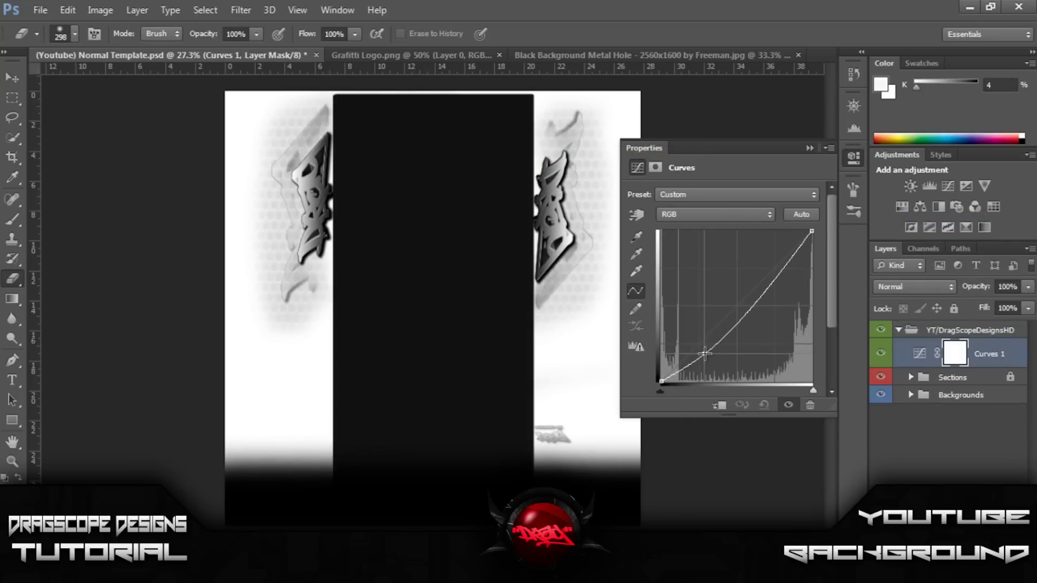
{"action": "left_click_drag", "start_coordinate": [774, 289], "coordinate": [772, 274]}
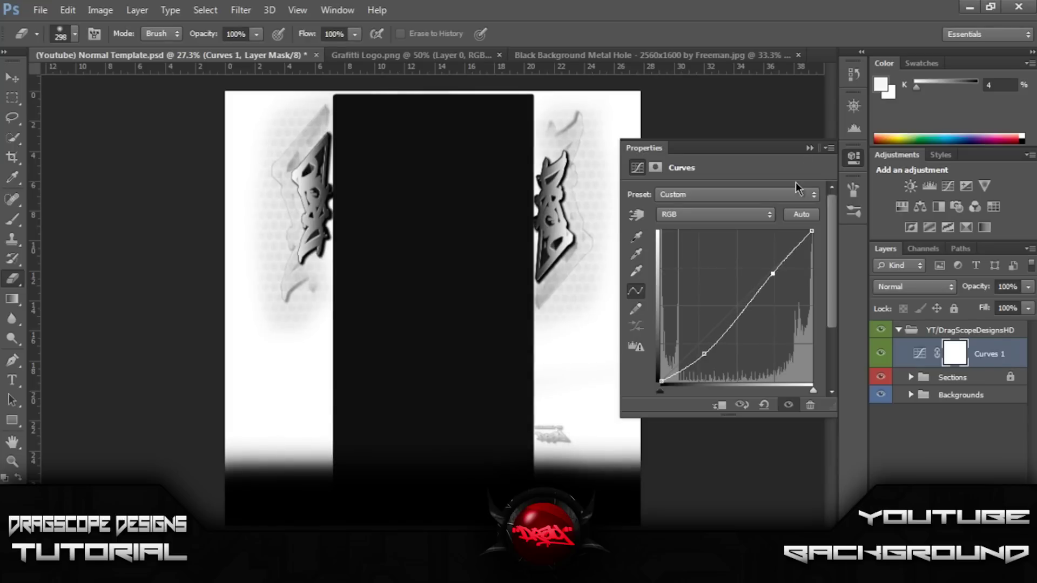
{"action": "left_click", "coordinate": [810, 147]}
Step: Move Curves 1 above the YT/DragScopeDesignsHD group
{"action": "left_click_drag", "start_coordinate": [992, 361], "coordinate": [1004, 329]}
{"action": "left_click_drag", "start_coordinate": [1004, 389], "coordinate": [984, 321]}
{"action": "left_click", "coordinate": [970, 456]}
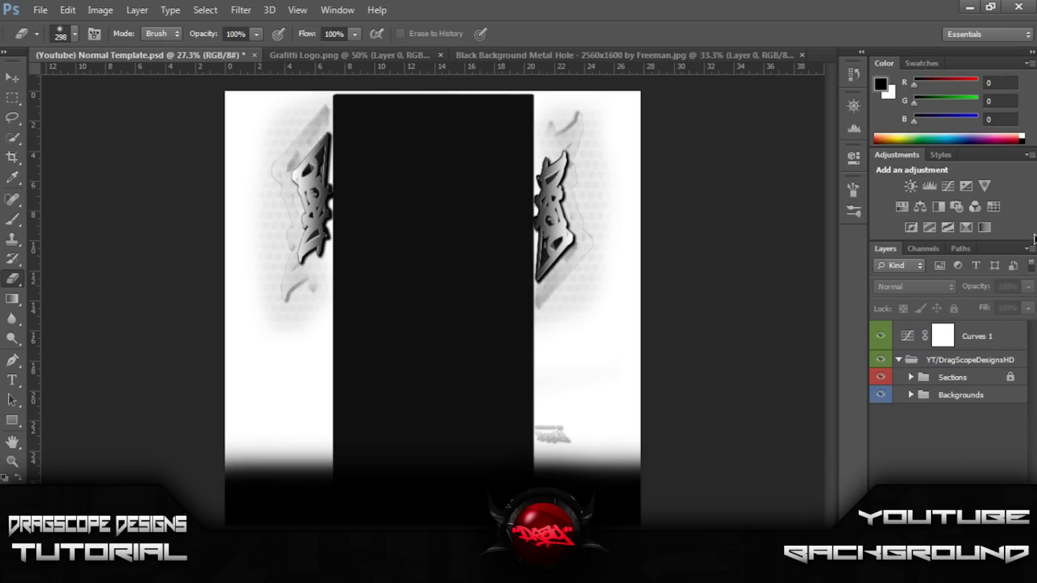
Step: Add a Curves 2 adjustment with the Red channel curve pulled down
{"action": "left_click", "coordinate": [1026, 155]}
{"action": "left_click", "coordinate": [987, 219]}
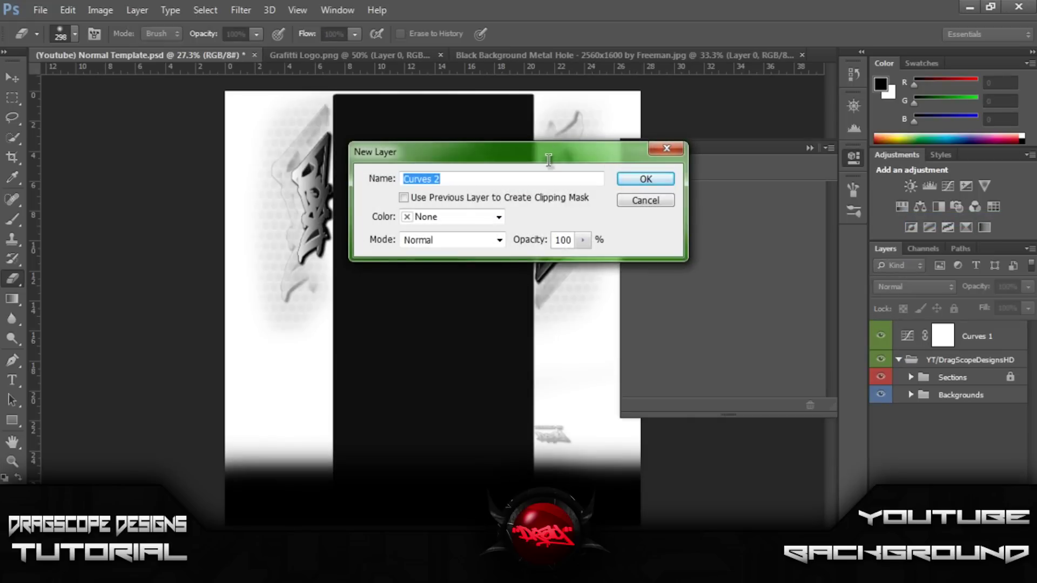
{"action": "left_click", "coordinate": [641, 180]}
{"action": "left_click", "coordinate": [677, 215]}
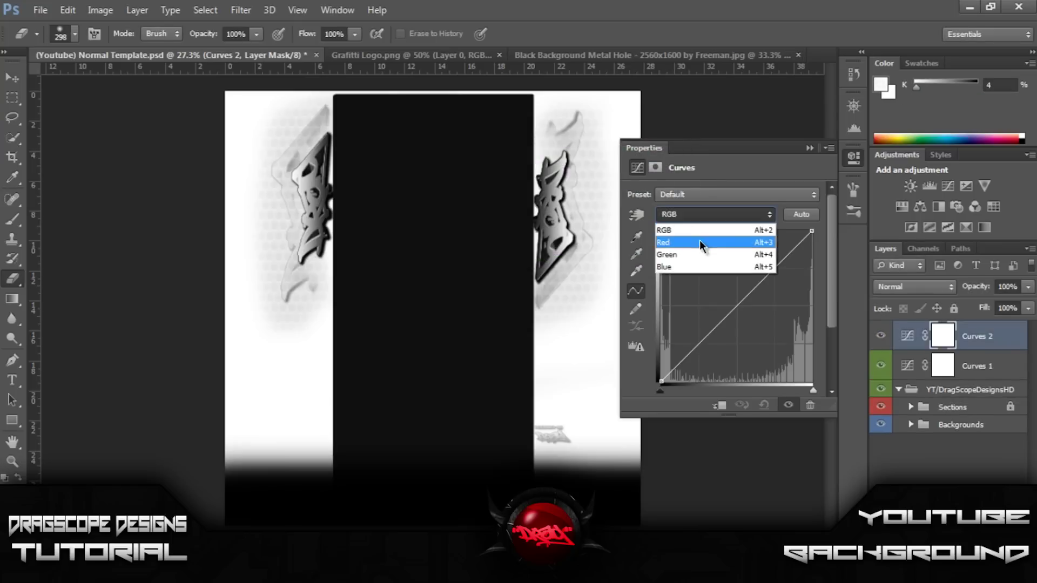
{"action": "left_click", "coordinate": [701, 242]}
{"action": "mouse_move", "coordinate": [711, 335]}
{"action": "left_mouse_down"}
{"action": "mouse_move", "coordinate": [703, 330]}
{"action": "mouse_move", "coordinate": [713, 341]}
{"action": "left_mouse_up"}
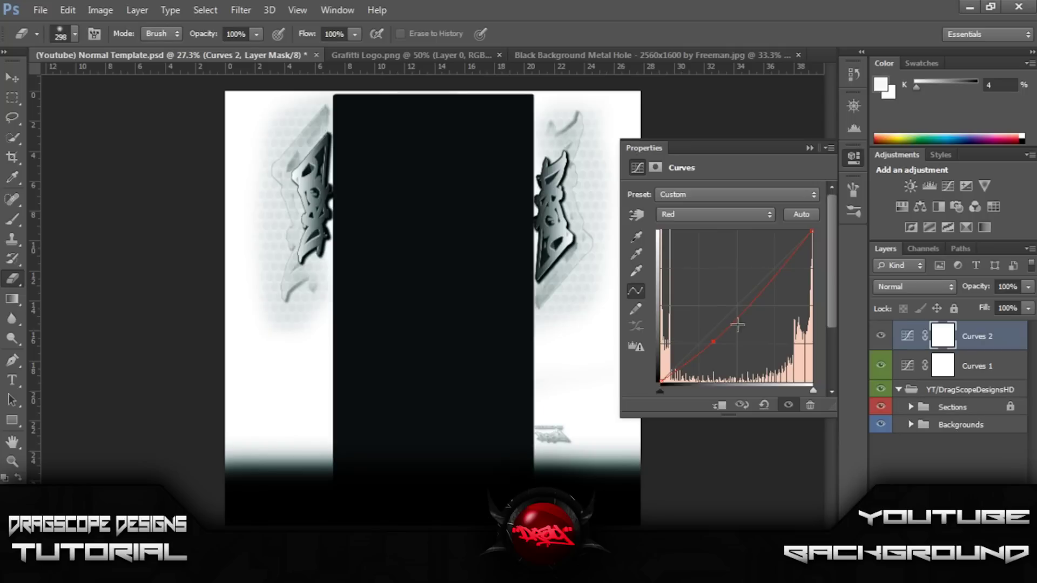
{"action": "left_click_drag", "start_coordinate": [771, 282], "coordinate": [768, 277]}
{"action": "left_click", "coordinate": [810, 148]}
Step: Add a Vibrance 1 adjustment with vibrance set to -45
{"action": "left_click", "coordinate": [1027, 155]}
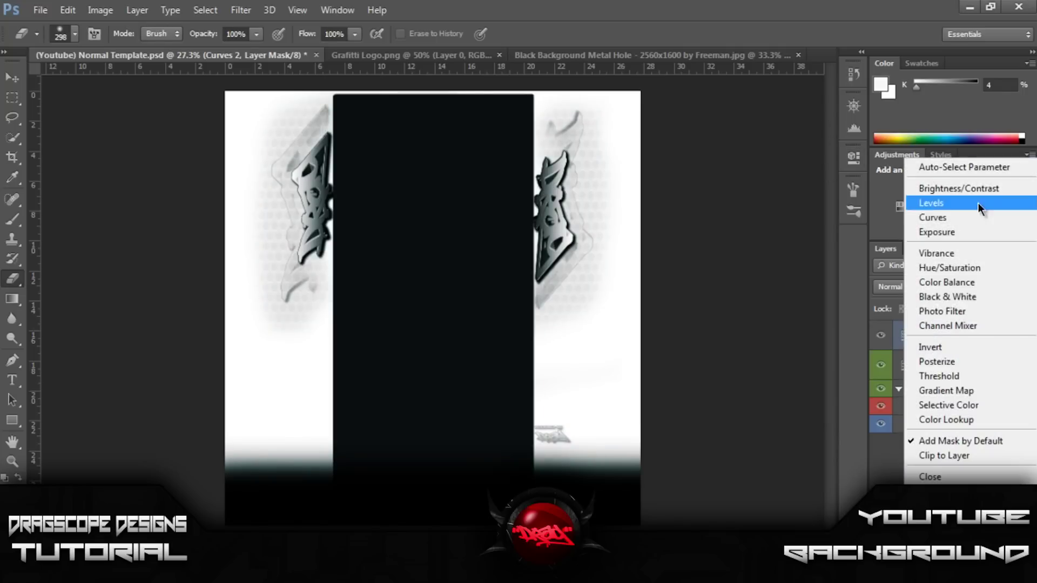
{"action": "left_click", "coordinate": [967, 254]}
{"action": "left_click", "coordinate": [645, 179]}
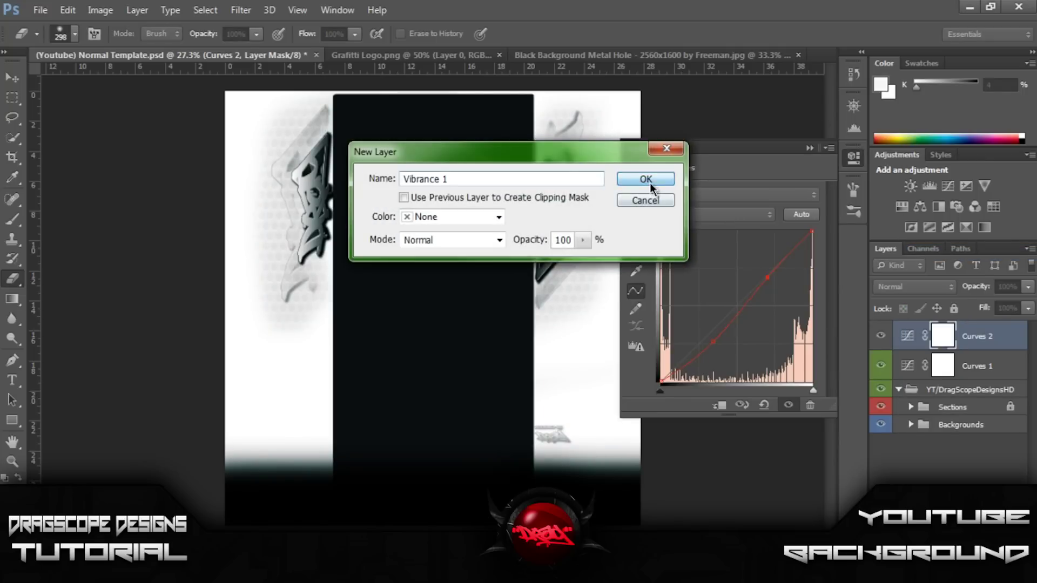
{"action": "left_click_drag", "start_coordinate": [723, 210], "coordinate": [695, 215]}
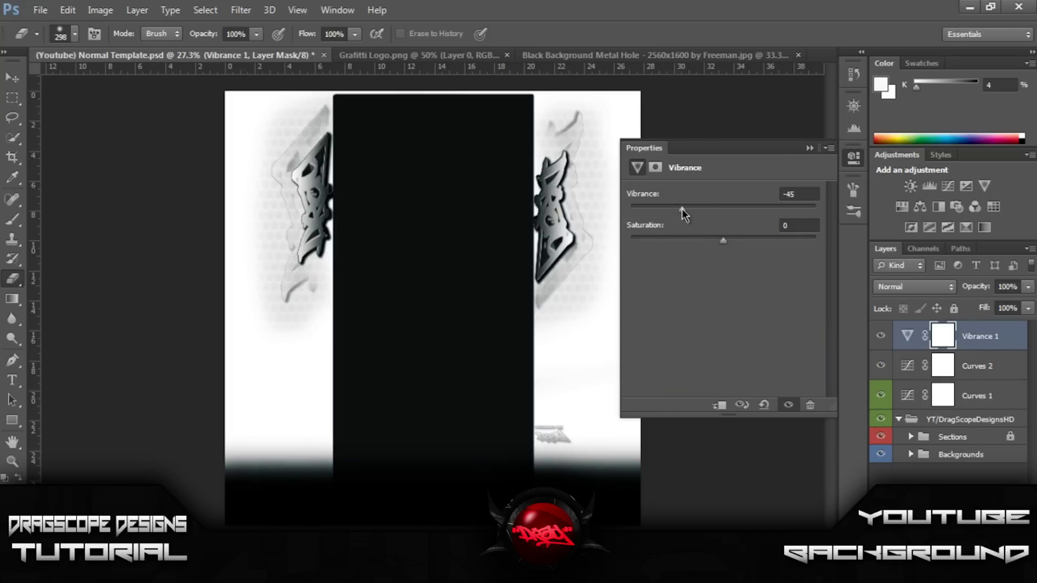
{"action": "left_click", "coordinate": [810, 148]}
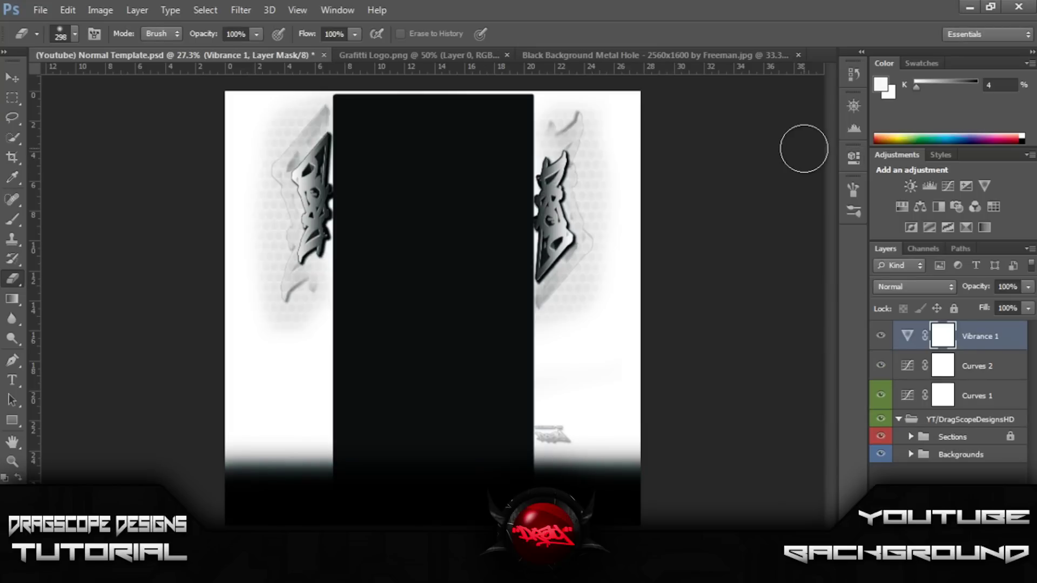
{"action": "left_click", "coordinate": [928, 481]}
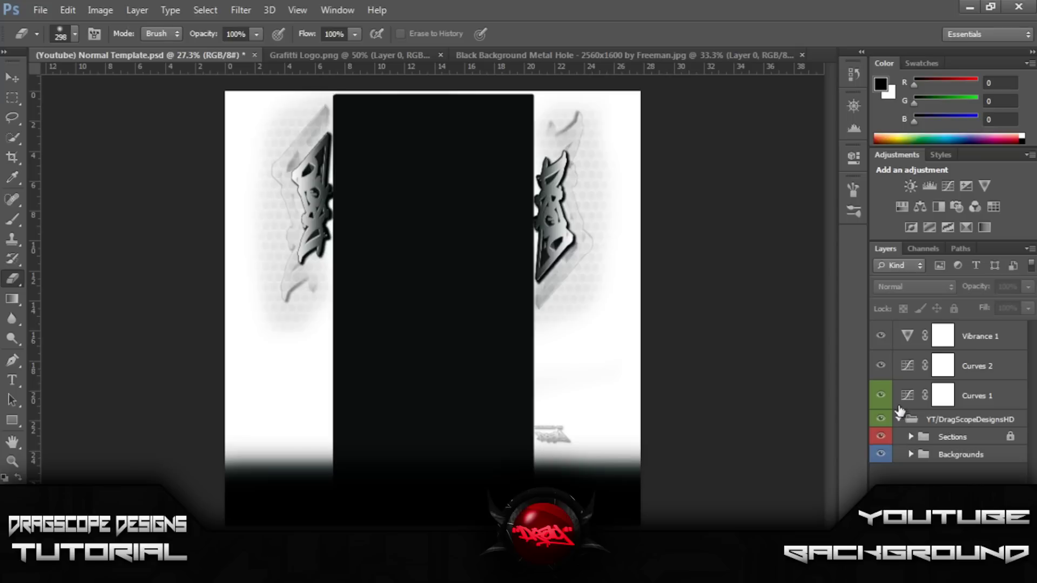
Step: Expand the Sections group and open the Template layer's style with a red Color Overlay
{"action": "left_click", "coordinate": [897, 420]}
{"action": "left_click", "coordinate": [899, 420]}
{"action": "left_click", "coordinate": [911, 437]}
{"action": "left_click", "coordinate": [1010, 437]}
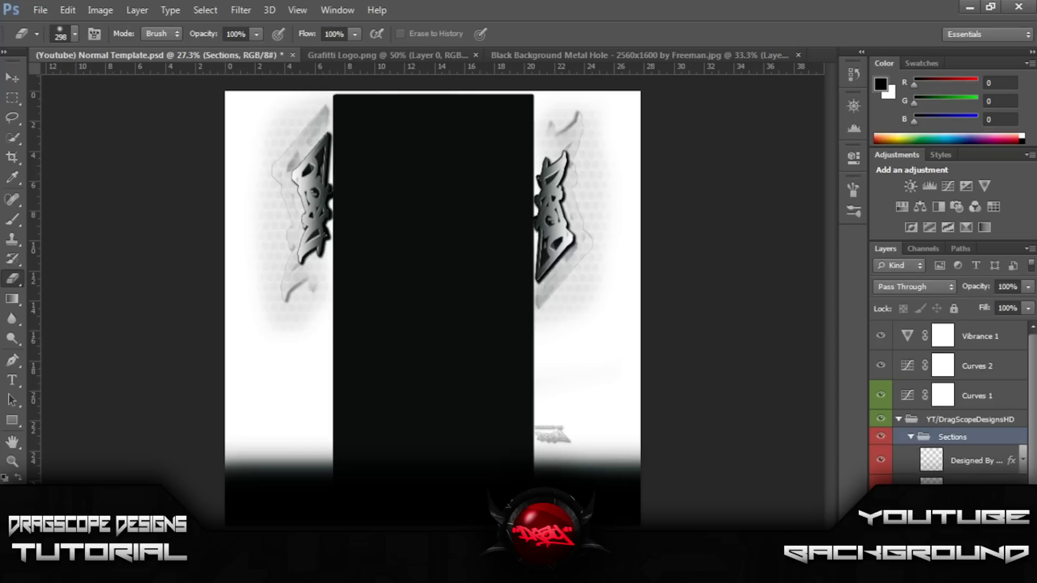
{"action": "double_click", "coordinate": [967, 489]}
{"action": "left_click", "coordinate": [617, 374]}
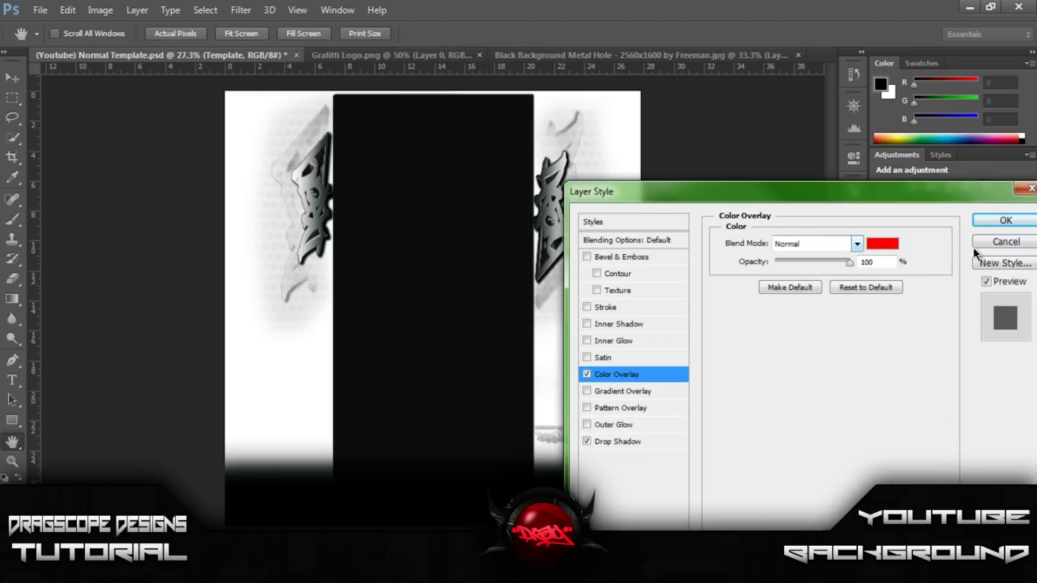
Step: Cancel the Template style change and step back in history until the dark centre rectangle is gone
{"action": "left_click", "coordinate": [1000, 238]}
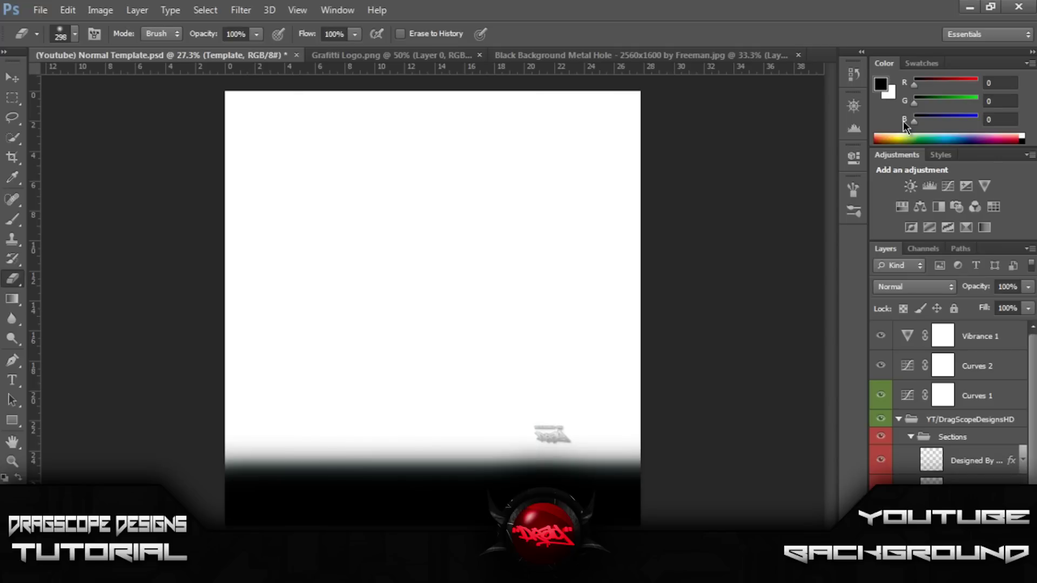
{"action": "key", "text": "ctrl+z"}
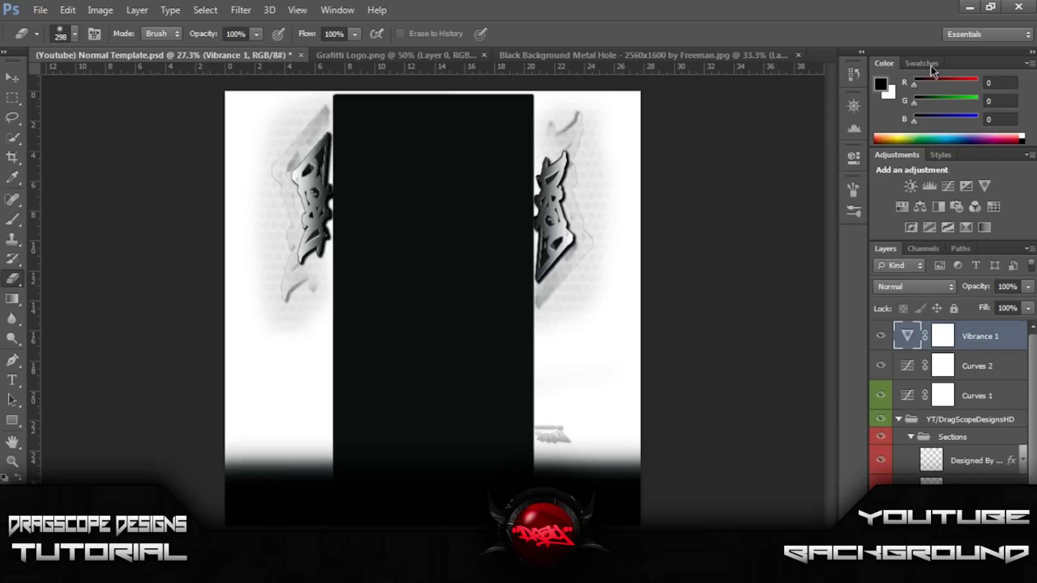
{"action": "key", "text": "ctrl+alt+z"}
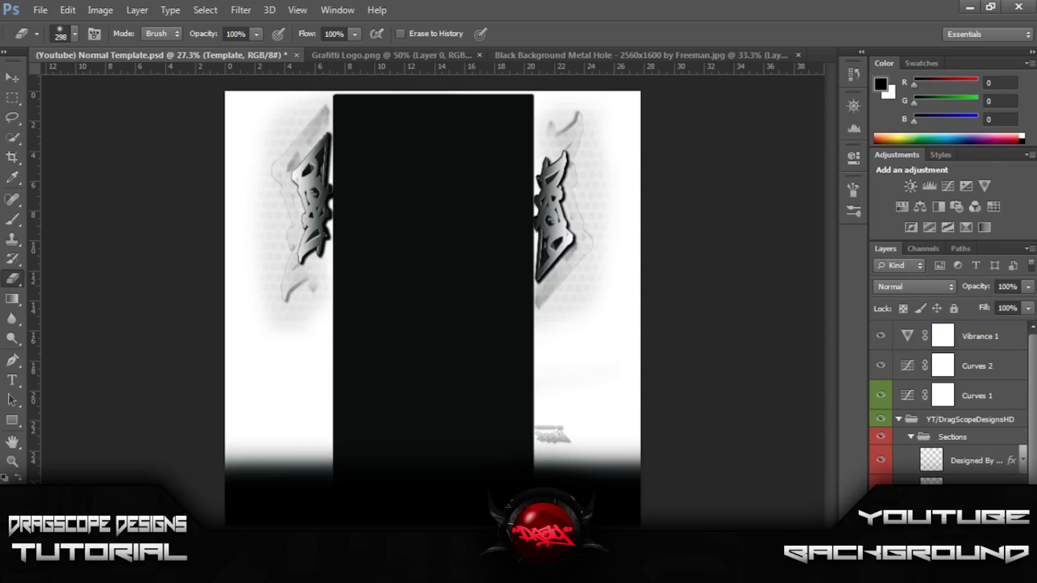
{"action": "key", "text": "ctrl+alt+z"}
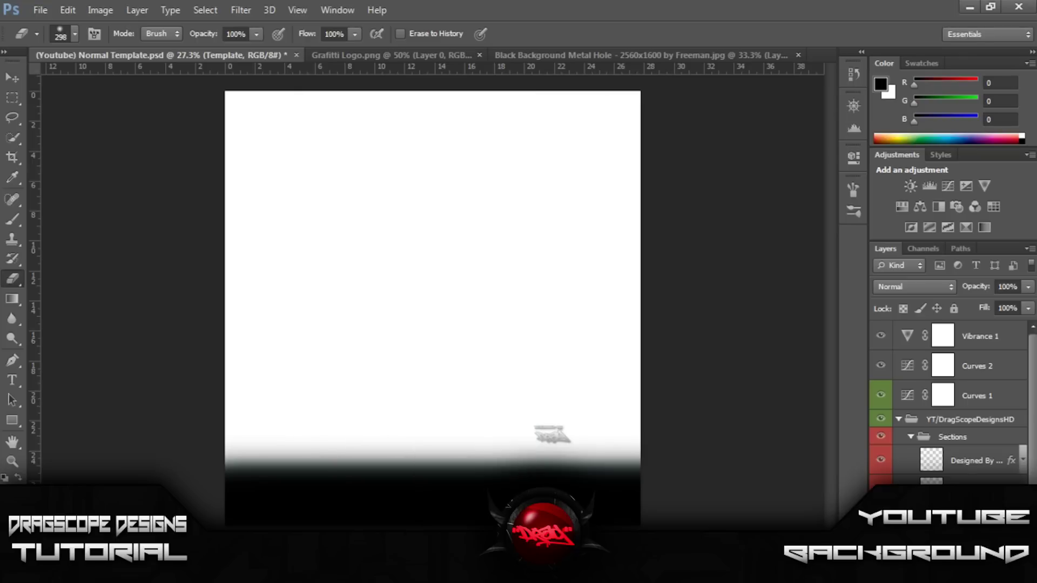
{"action": "key", "text": "ctrl+shift+z"}
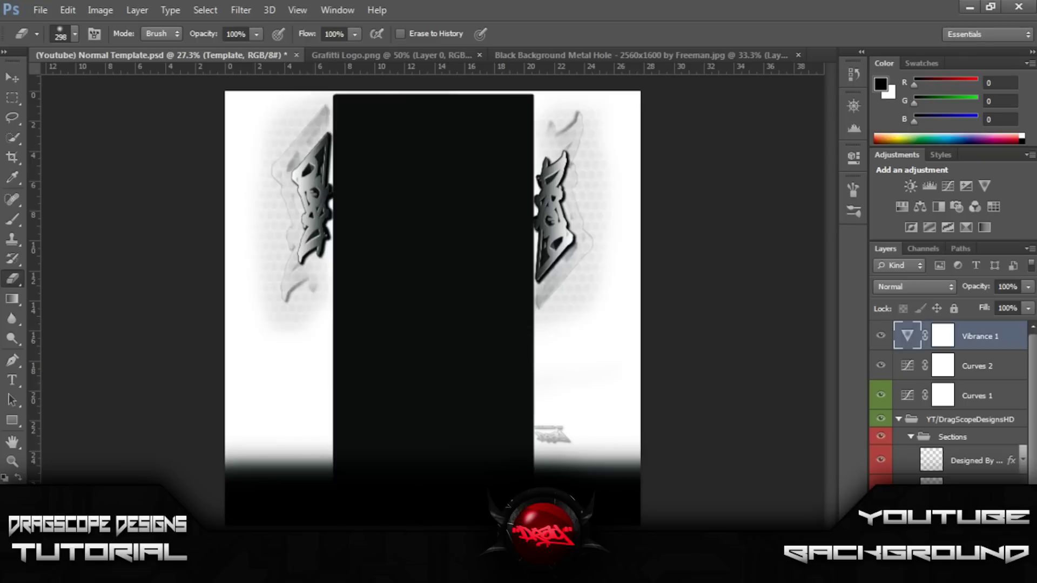
{"action": "right_click", "coordinate": [977, 335]}
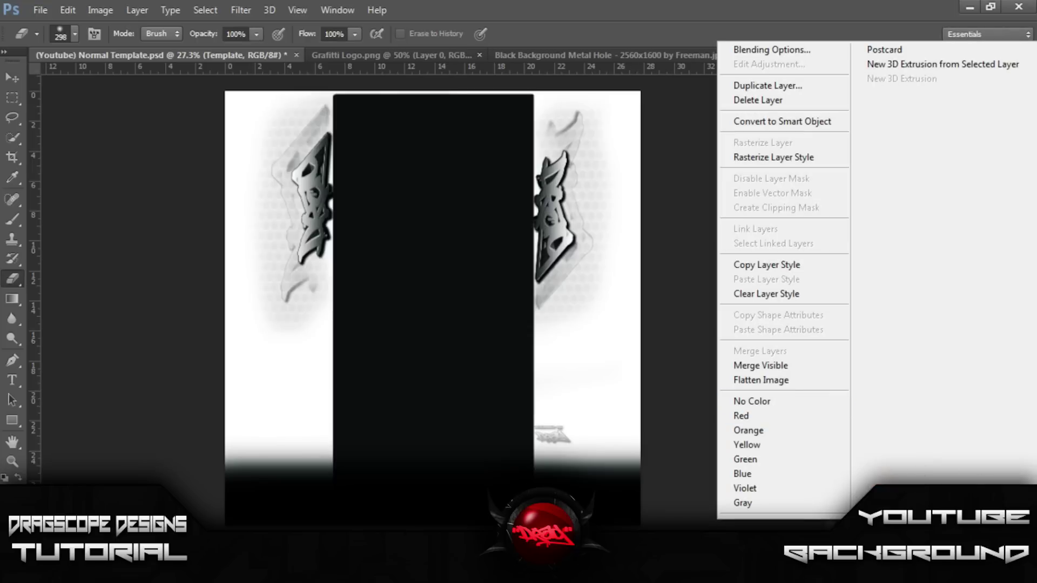
{"action": "left_click", "coordinate": [833, 401]}
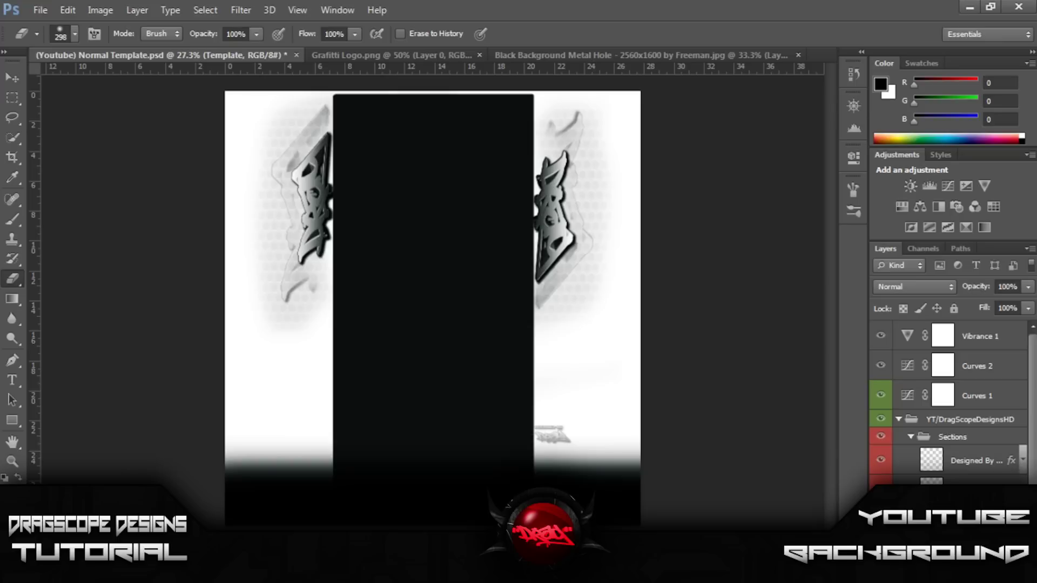
{"action": "key", "text": "ctrl+alt+z"}
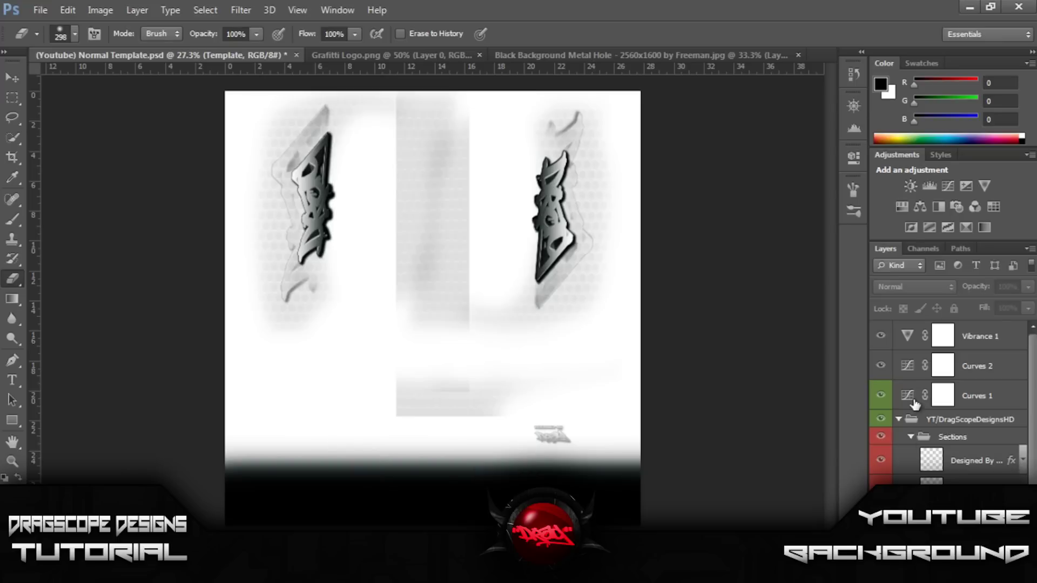
Step: Expand the Backgrounds group and erase the grey strip's upper part and lower block
{"action": "left_click", "coordinate": [910, 438]}
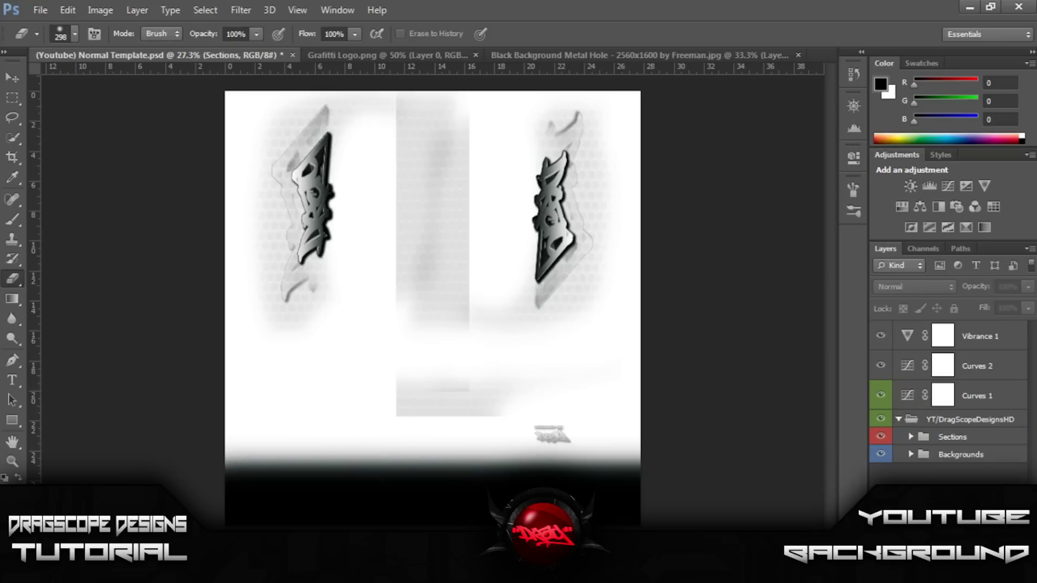
{"action": "left_click", "coordinate": [912, 455]}
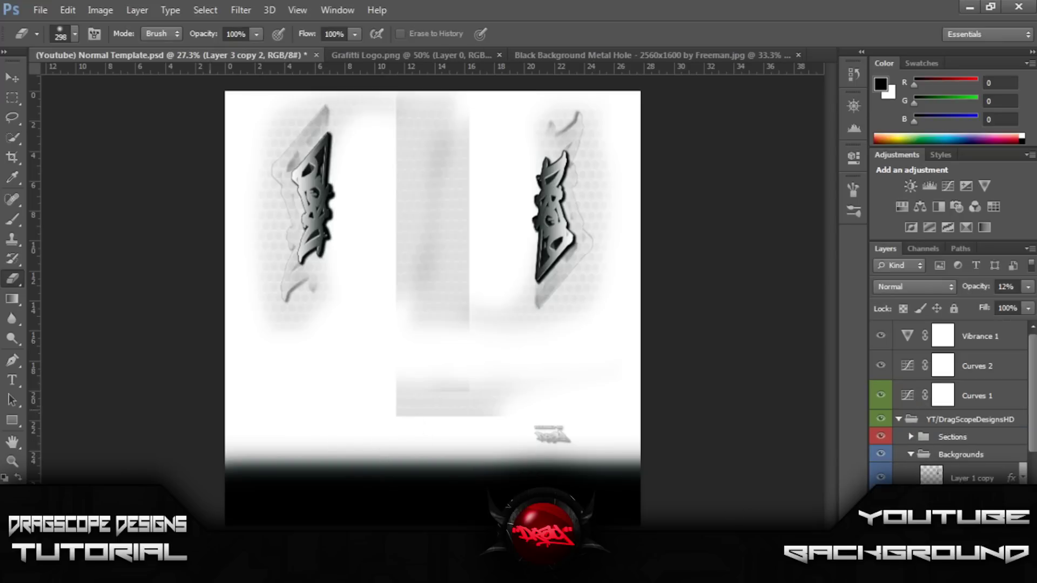
{"action": "mouse_move", "coordinate": [417, 245]}
{"action": "left_mouse_down"}
{"action": "mouse_move", "coordinate": [419, 157]}
{"action": "mouse_move", "coordinate": [446, 105]}
{"action": "left_mouse_up"}
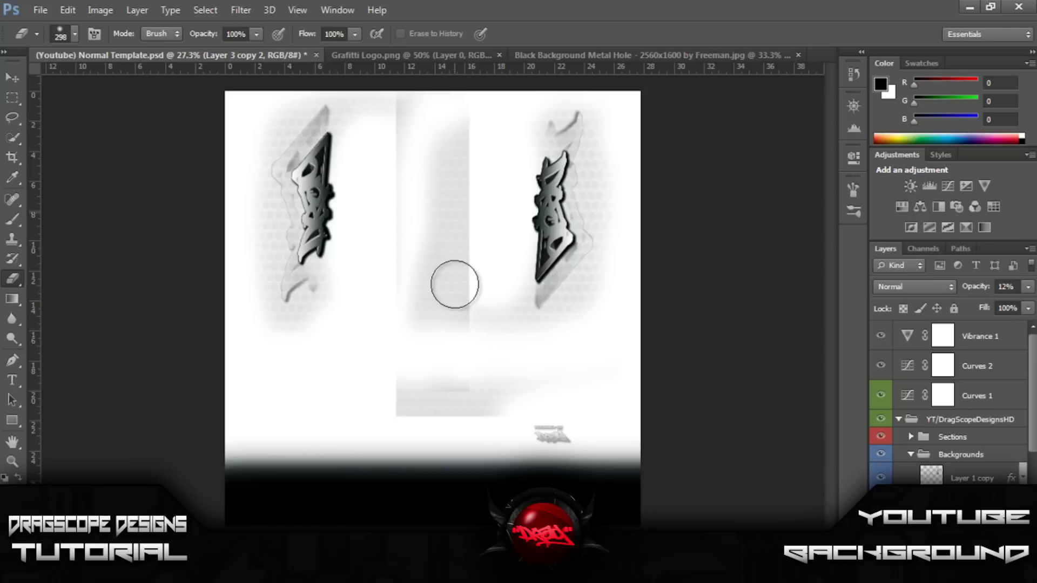
{"action": "mouse_move", "coordinate": [432, 189]}
{"action": "left_mouse_down"}
{"action": "mouse_move", "coordinate": [406, 228]}
{"action": "mouse_move", "coordinate": [416, 266]}
{"action": "mouse_move", "coordinate": [398, 96]}
{"action": "mouse_move", "coordinate": [380, 133]}
{"action": "mouse_move", "coordinate": [384, 103]}
{"action": "mouse_move", "coordinate": [366, 150]}
{"action": "left_mouse_up"}
{"action": "mouse_move", "coordinate": [405, 391]}
{"action": "left_mouse_down"}
{"action": "mouse_move", "coordinate": [426, 429]}
{"action": "mouse_move", "coordinate": [392, 413]}
{"action": "mouse_move", "coordinate": [491, 407]}
{"action": "mouse_move", "coordinate": [451, 391]}
{"action": "mouse_move", "coordinate": [578, 381]}
{"action": "left_mouse_up"}
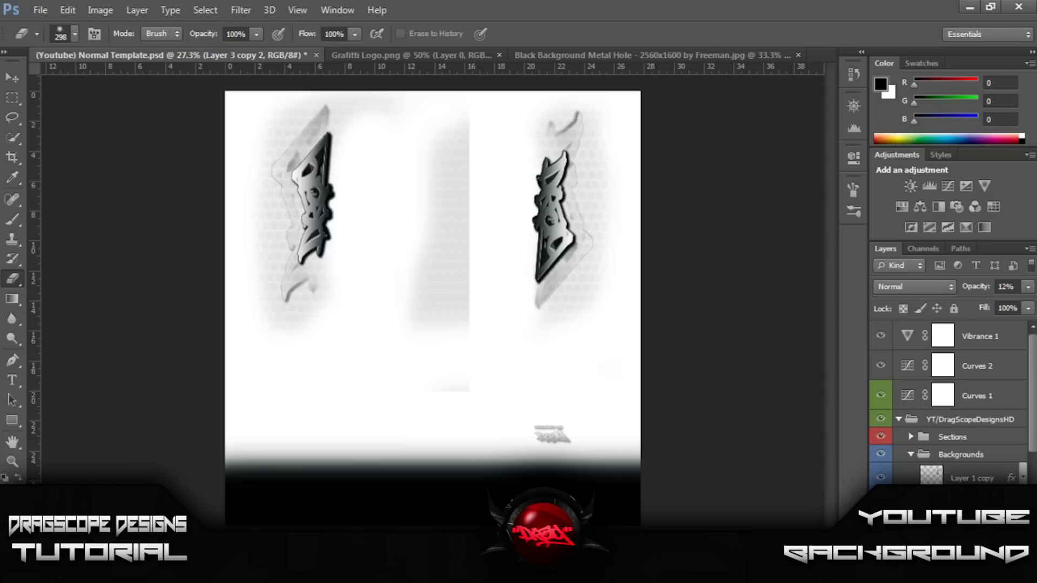
Step: On Layer 3 copy, erase the remaining grey band and smudge near the centre
{"action": "scroll", "coordinate": [951, 405], "scroll_direction": "down", "scroll_amount": 3}
{"action": "left_click", "coordinate": [972, 418]}
{"action": "mouse_move", "coordinate": [442, 289]}
{"action": "left_mouse_down"}
{"action": "mouse_move", "coordinate": [461, 195]}
{"action": "mouse_move", "coordinate": [438, 120]}
{"action": "left_mouse_up"}
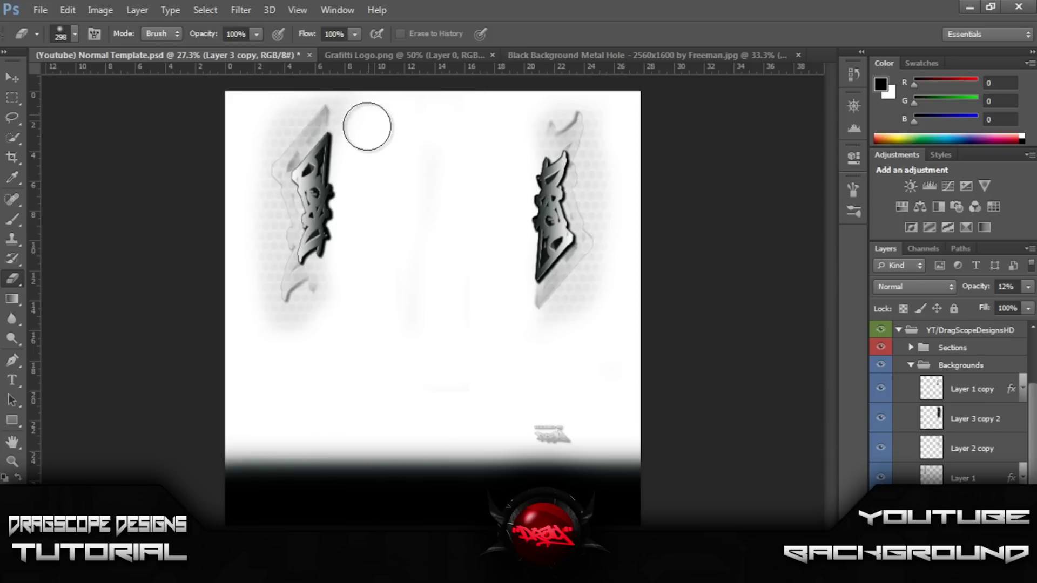
{"action": "mouse_move", "coordinate": [483, 262]}
{"action": "left_mouse_down"}
{"action": "mouse_move", "coordinate": [412, 313]}
{"action": "mouse_move", "coordinate": [477, 417]}
{"action": "left_mouse_up"}
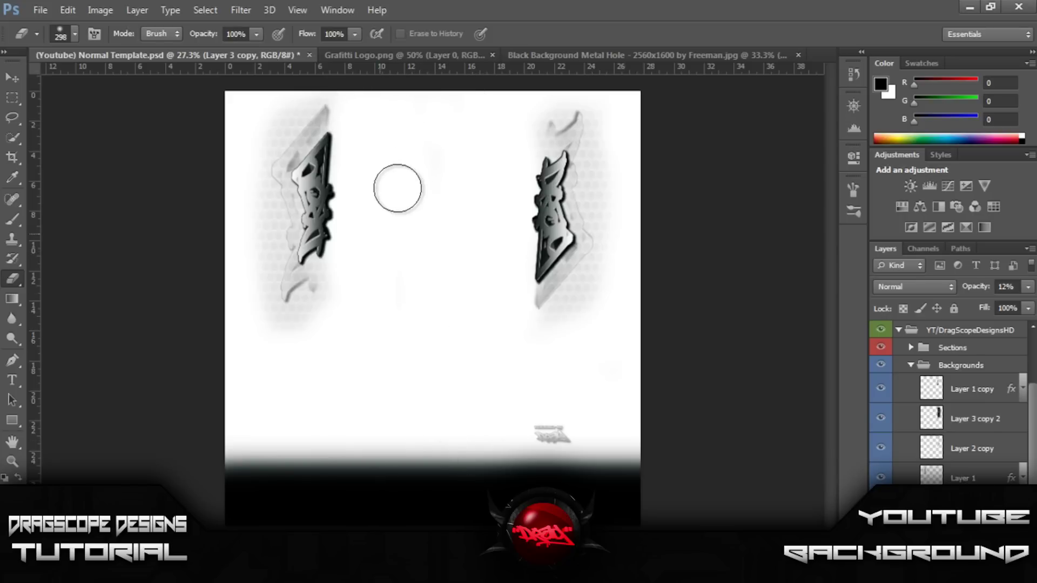
{"action": "left_click", "coordinate": [12, 77]}
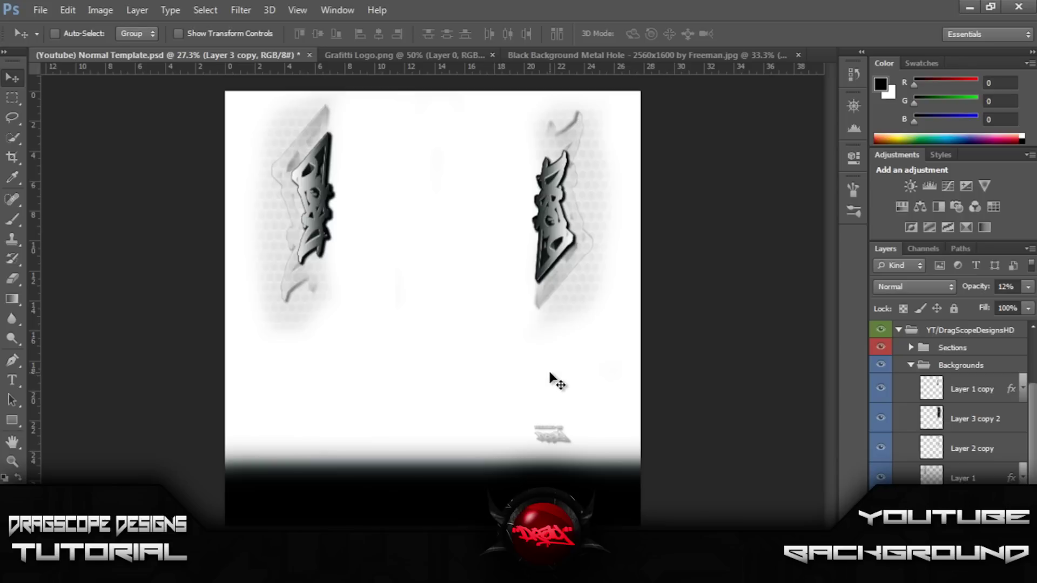
Step: Open Save for Web with the PNG-24 preset for the 2000 × 2085 px background
{"action": "left_click", "coordinate": [43, 20]}
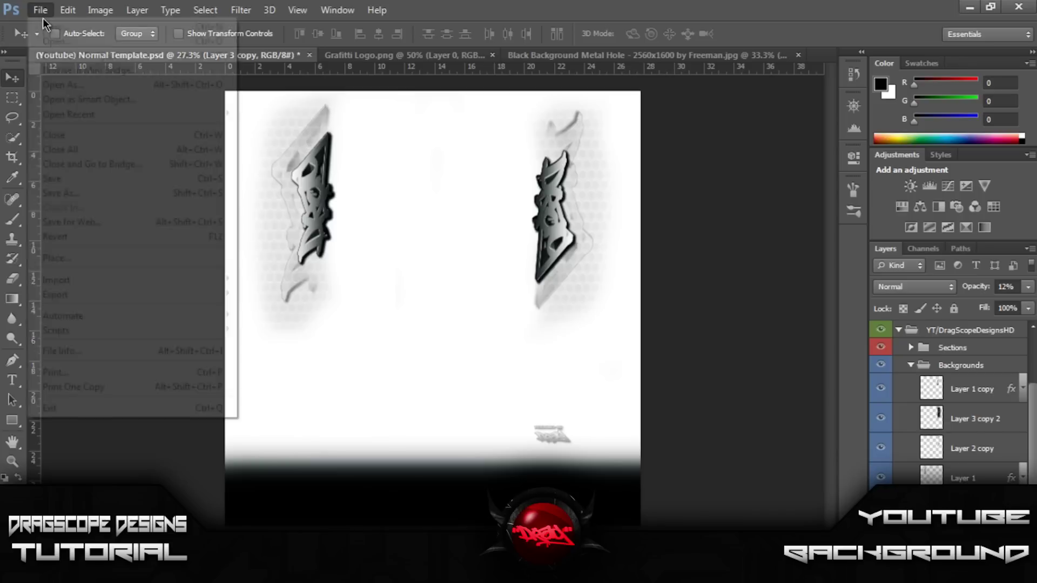
{"action": "left_click", "coordinate": [102, 222]}
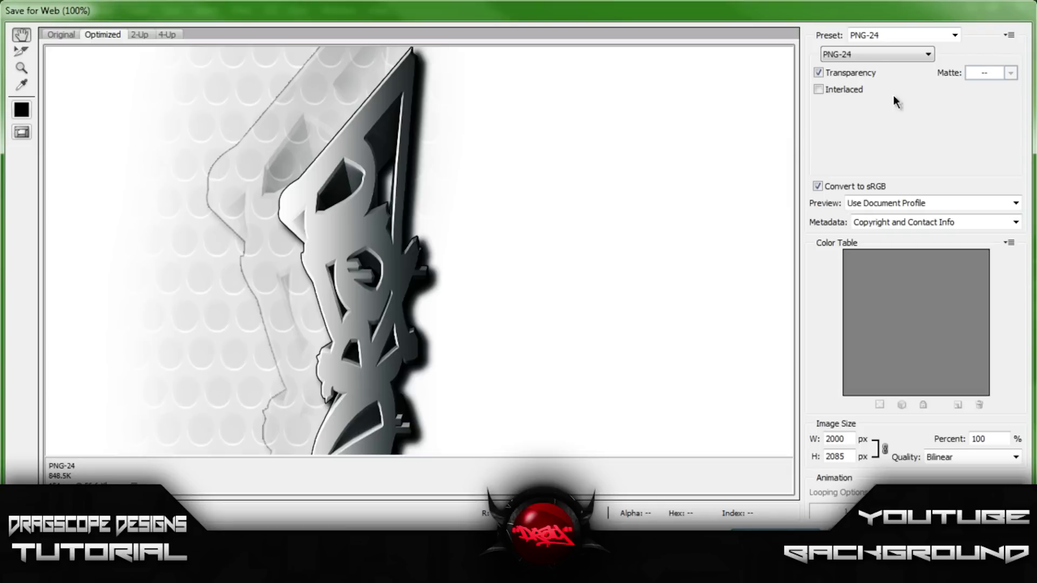
Step: Preview the web export as WBMP, then as GIF
{"action": "left_click", "coordinate": [906, 56]}
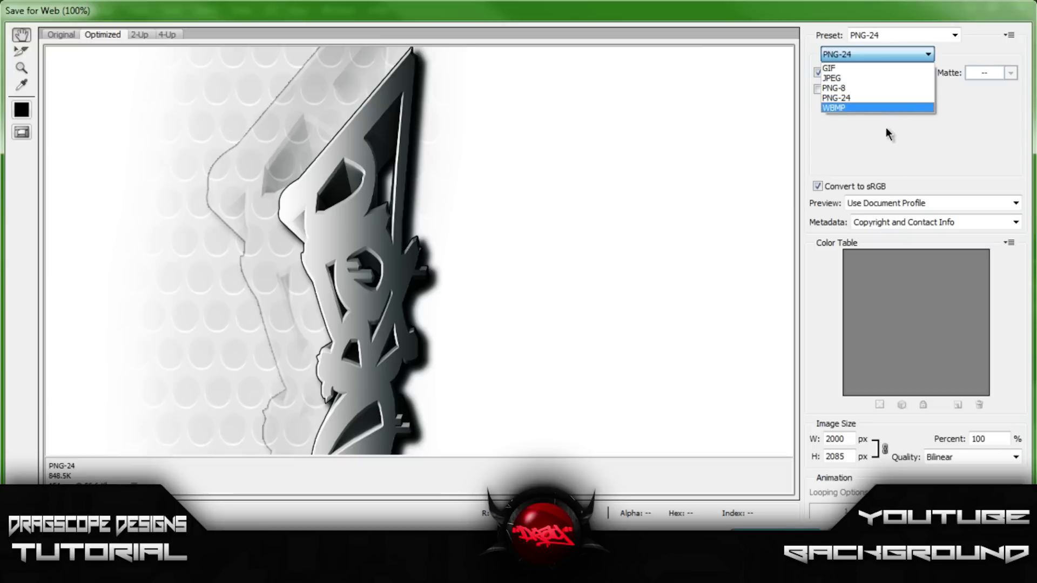
{"action": "left_click", "coordinate": [879, 110]}
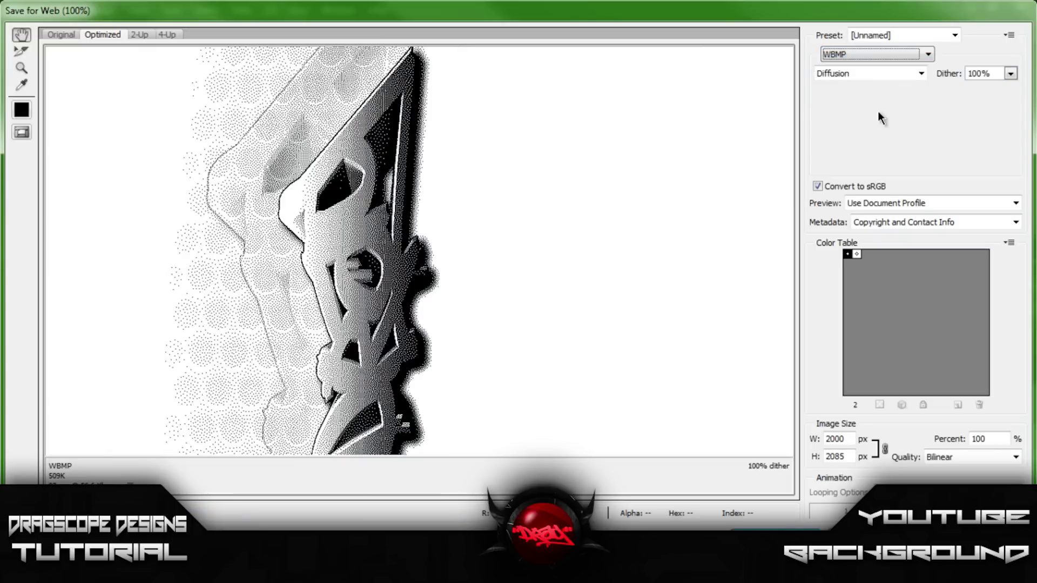
{"action": "left_click_drag", "start_coordinate": [587, 234], "coordinate": [673, 151]}
{"action": "left_click", "coordinate": [861, 54]}
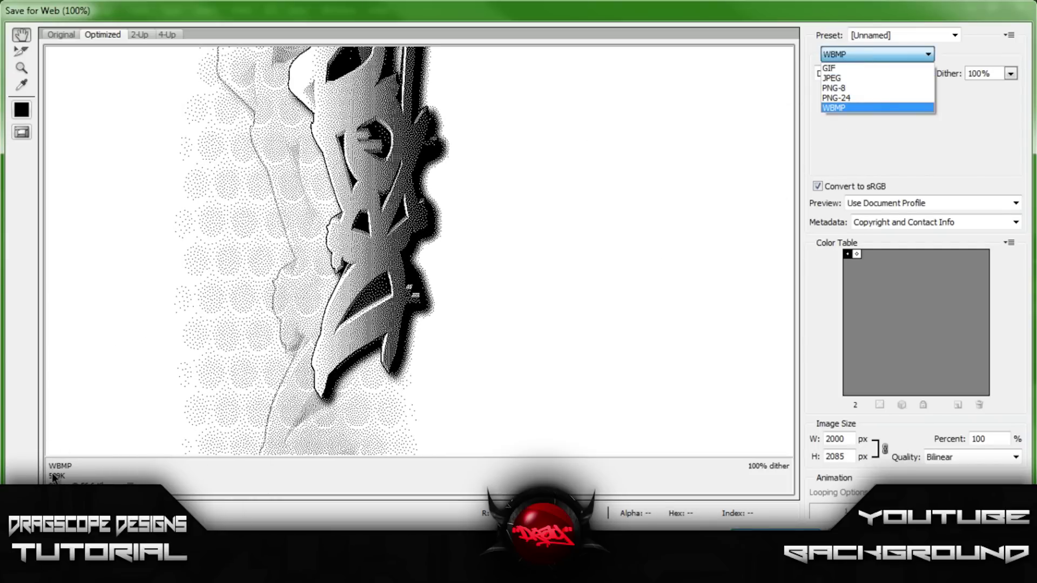
{"action": "left_click", "coordinate": [851, 66]}
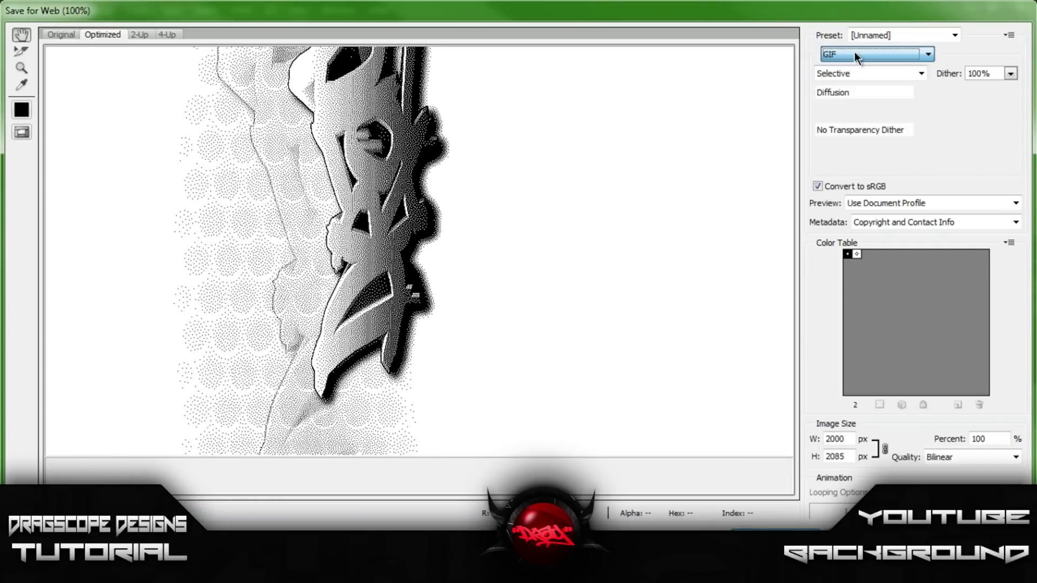
Step: Preview the export as JPEG at Maximum quality and inspect the logo
{"action": "left_click", "coordinate": [855, 52]}
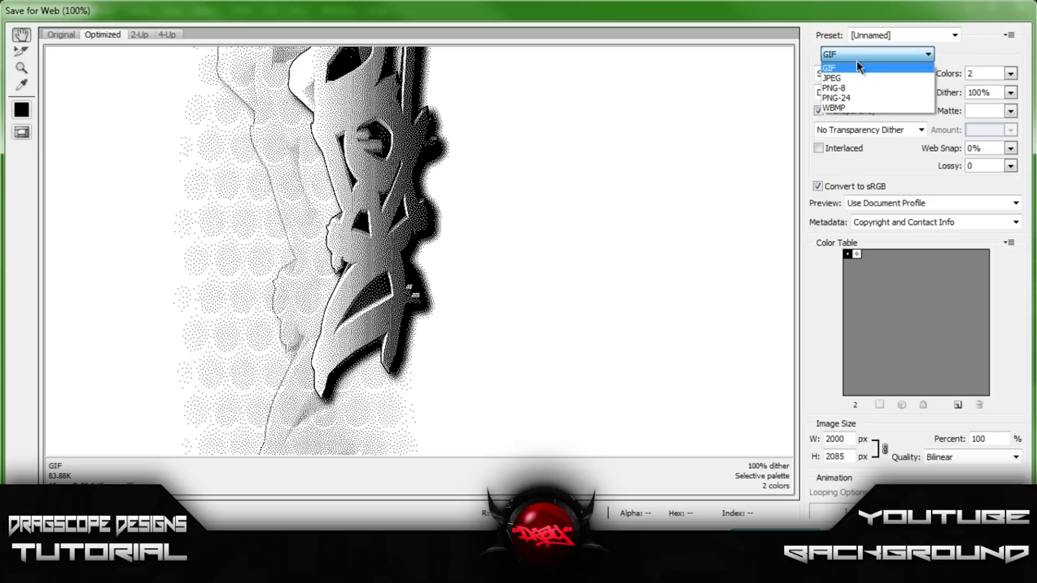
{"action": "left_click", "coordinate": [861, 75]}
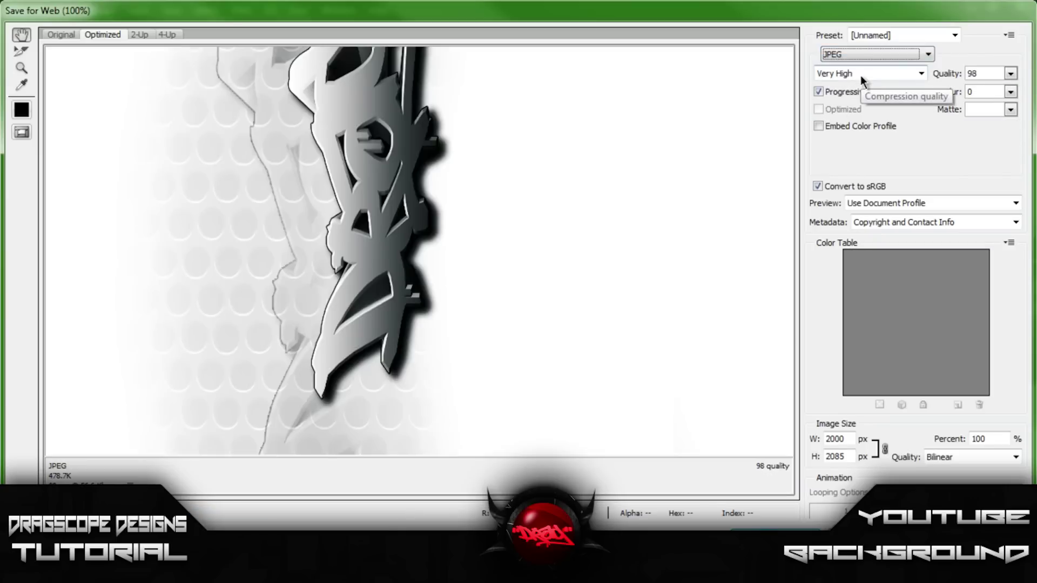
{"action": "left_click_drag", "start_coordinate": [488, 259], "coordinate": [461, 364]}
{"action": "left_click_drag", "start_coordinate": [461, 162], "coordinate": [583, 196]}
{"action": "left_click_drag", "start_coordinate": [607, 269], "coordinate": [637, 269]}
{"action": "left_click", "coordinate": [883, 72]}
{"action": "left_click", "coordinate": [881, 138]}
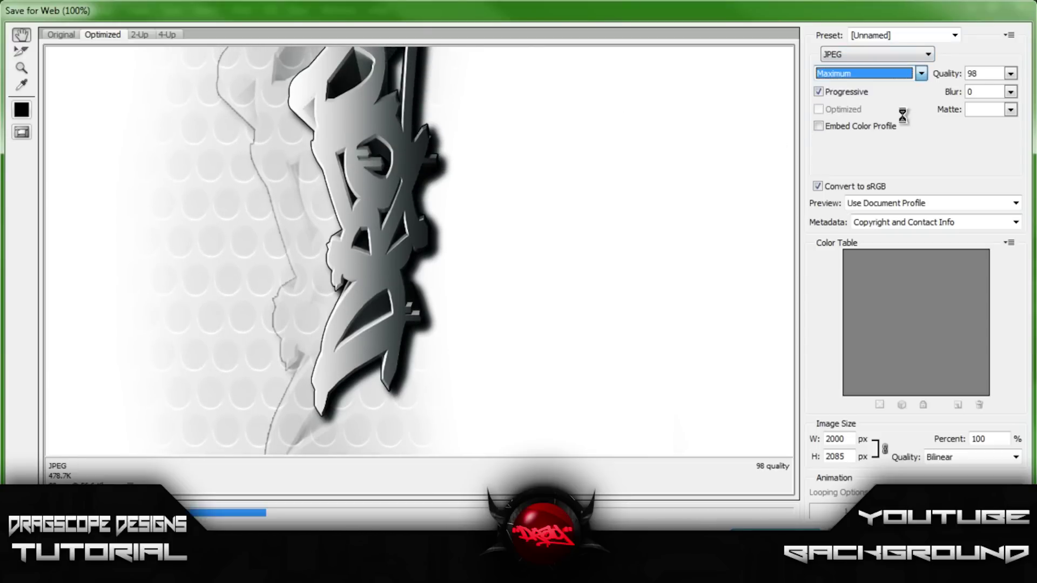
{"action": "left_click_drag", "start_coordinate": [271, 233], "coordinate": [265, 320]}
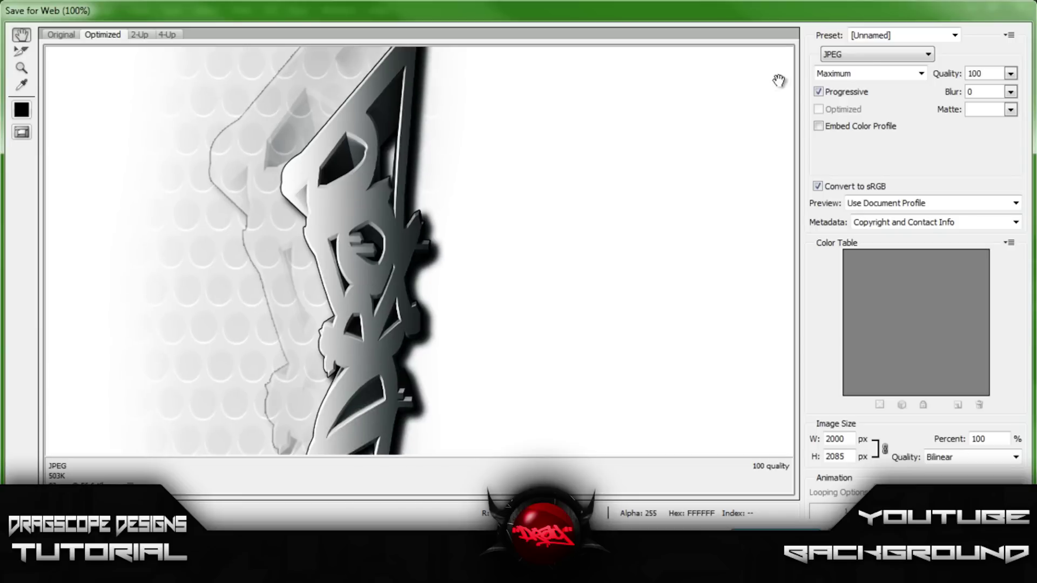
Step: Switch the export format to PNG-24 and save the optimized image
{"action": "left_click", "coordinate": [870, 56]}
{"action": "left_click", "coordinate": [864, 97]}
{"action": "left_click_drag", "start_coordinate": [432, 260], "coordinate": [403, 422]}
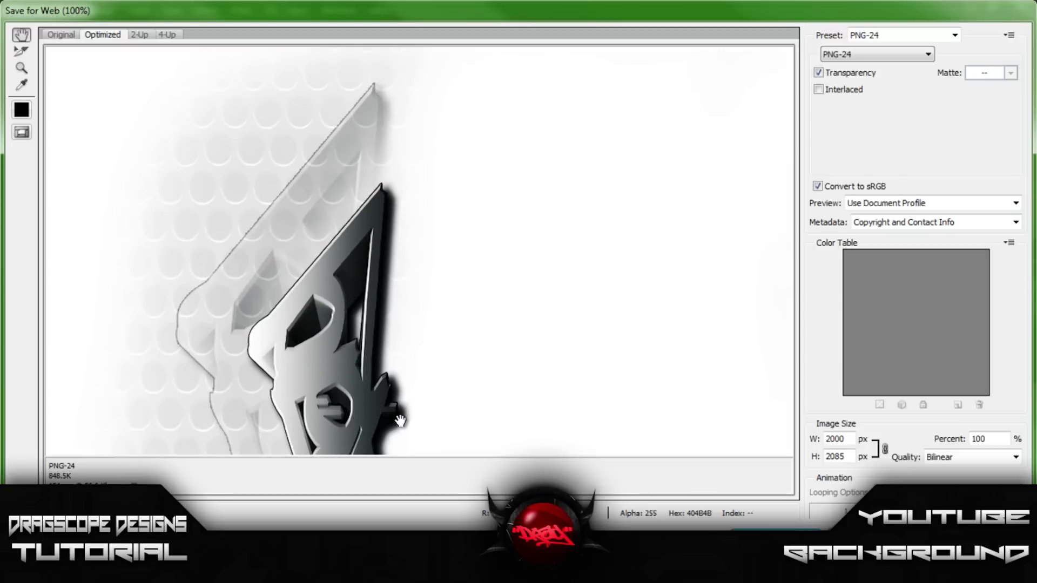
{"action": "key", "text": "Return"}
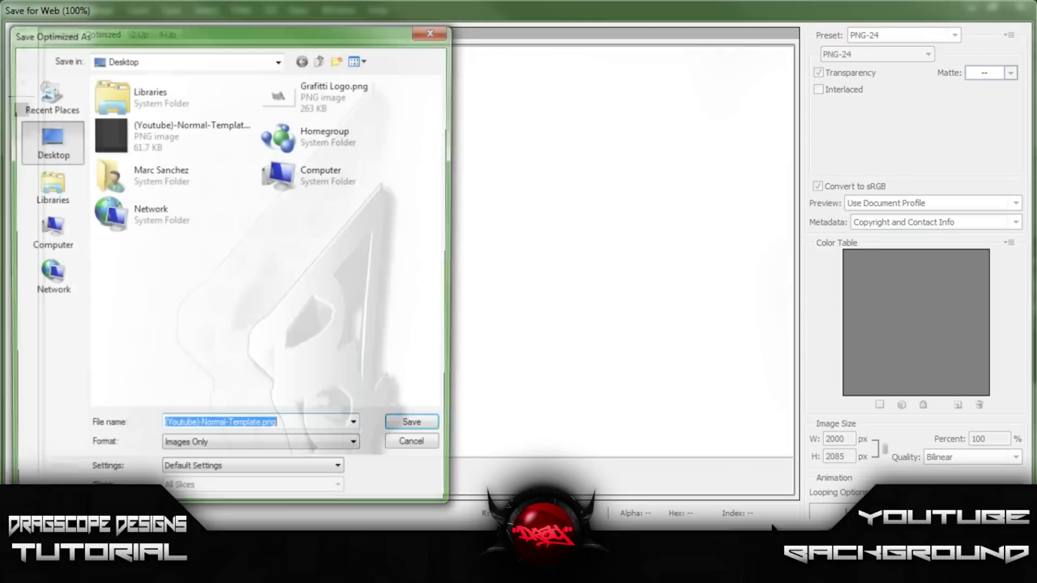
Step: Save the PNG to the Desktop, replacing the existing (Youtube)-Normal-Template.png
{"action": "left_click", "coordinate": [400, 432]}
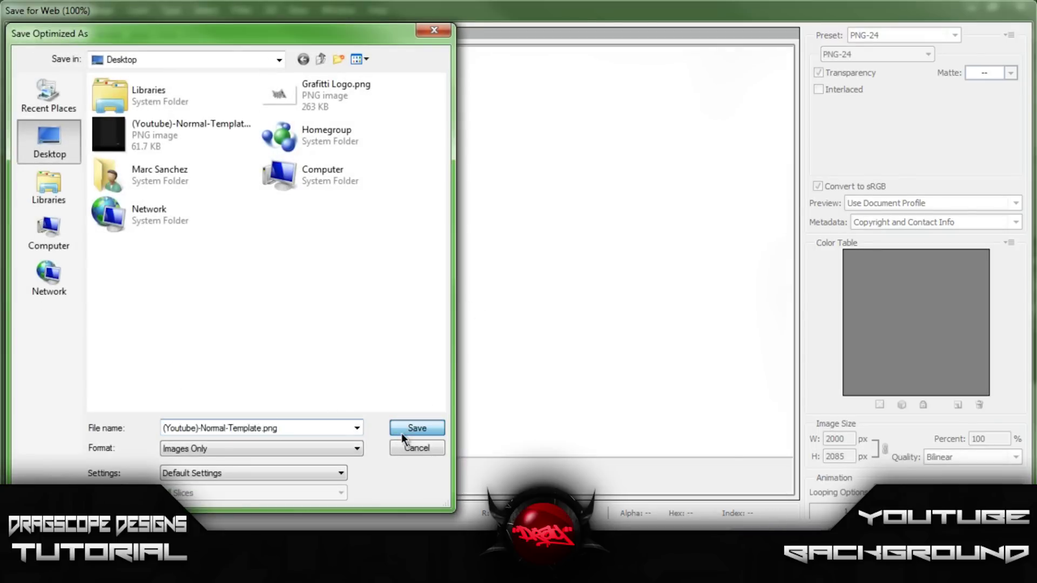
{"action": "left_click", "coordinate": [629, 316]}
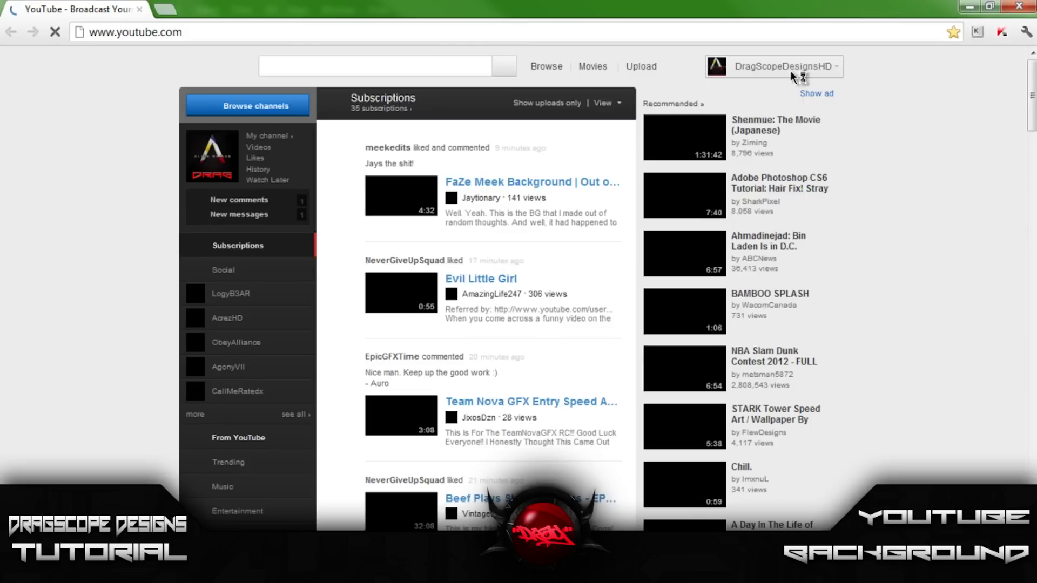
Step: Go to My Channel and open its Channel Settings
{"action": "left_click", "coordinate": [789, 70]}
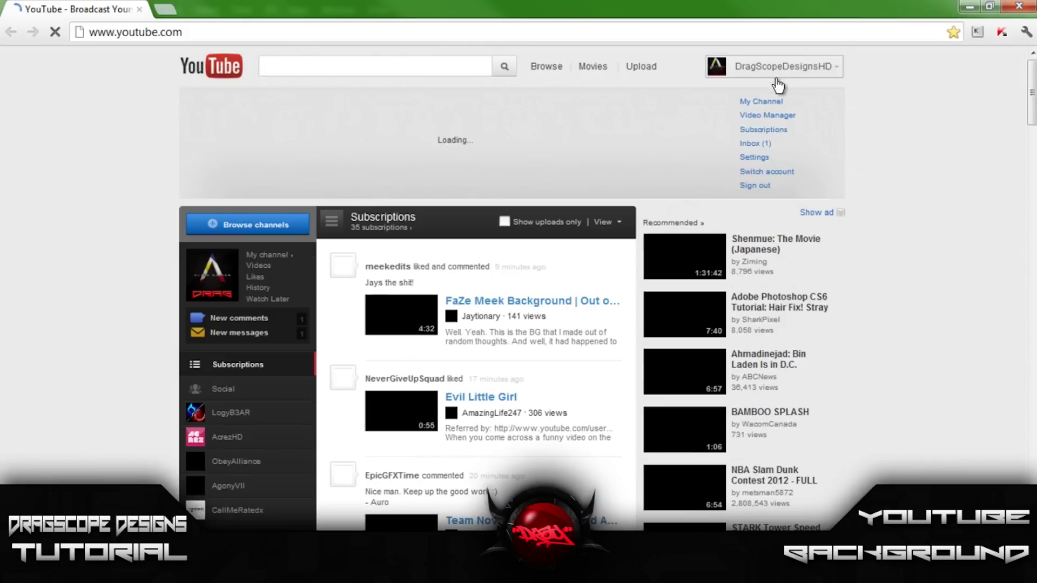
{"action": "left_click", "coordinate": [758, 104]}
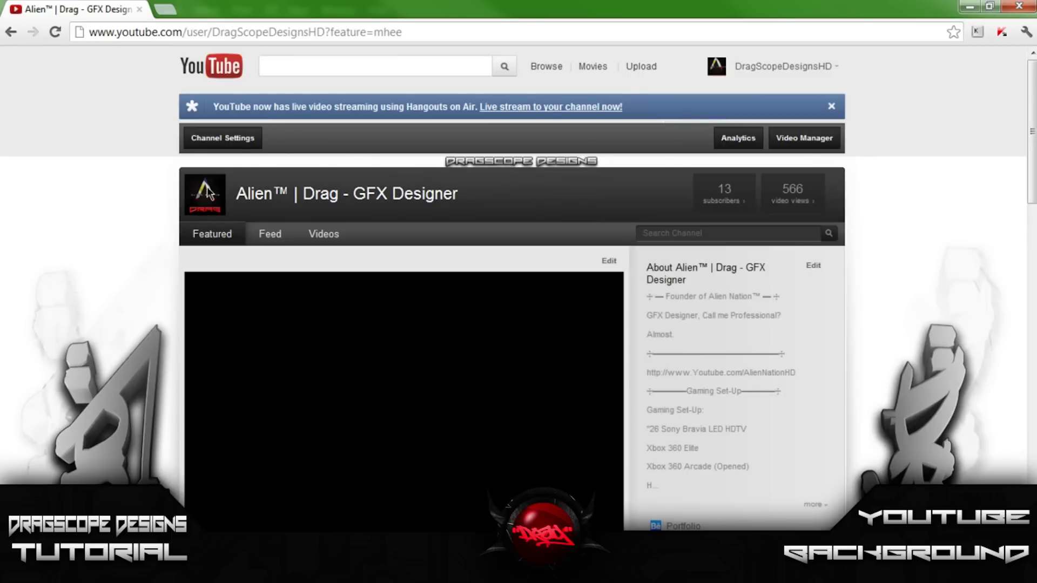
{"action": "left_click", "coordinate": [213, 146]}
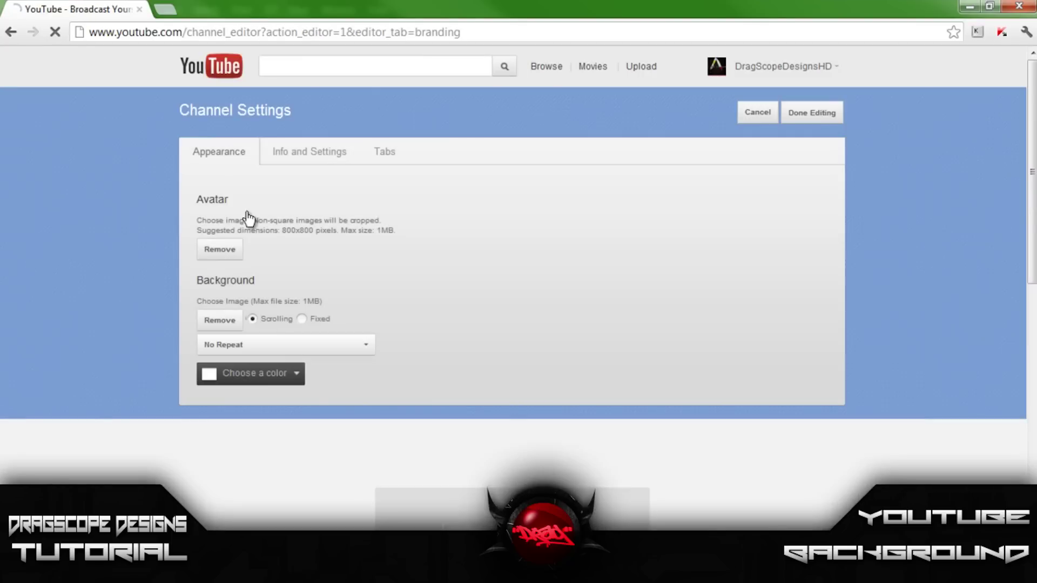
Step: Remove the current background and upload the exported template PNG instead
{"action": "left_click", "coordinate": [223, 321]}
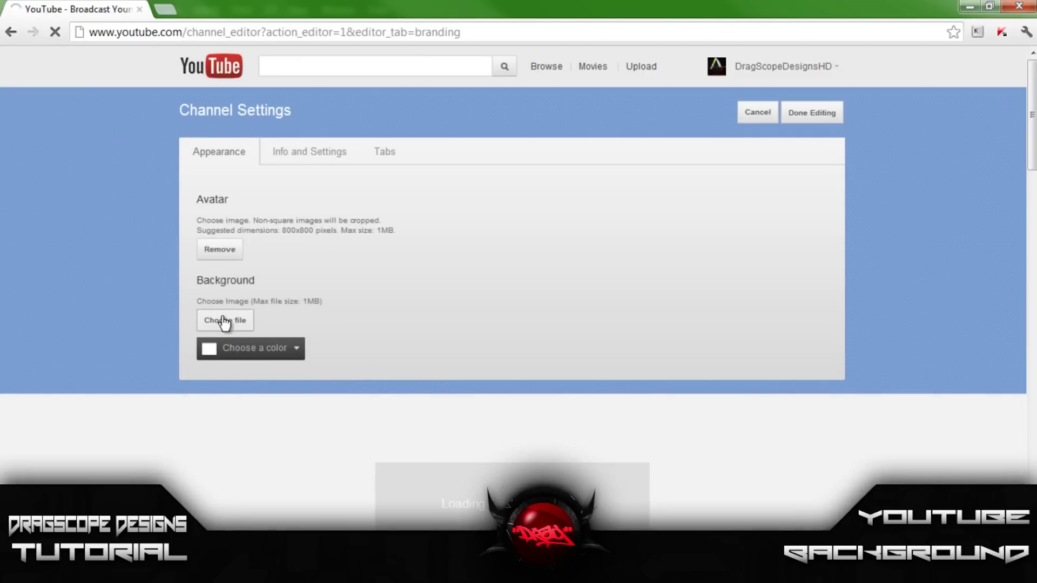
{"action": "left_click", "coordinate": [223, 320]}
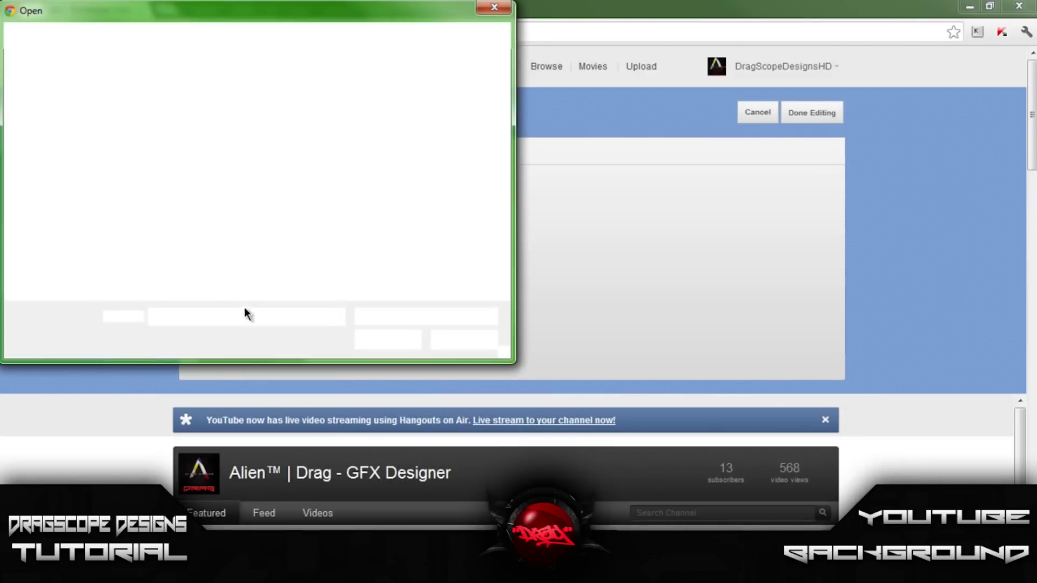
{"action": "double_click", "coordinate": [287, 223]}
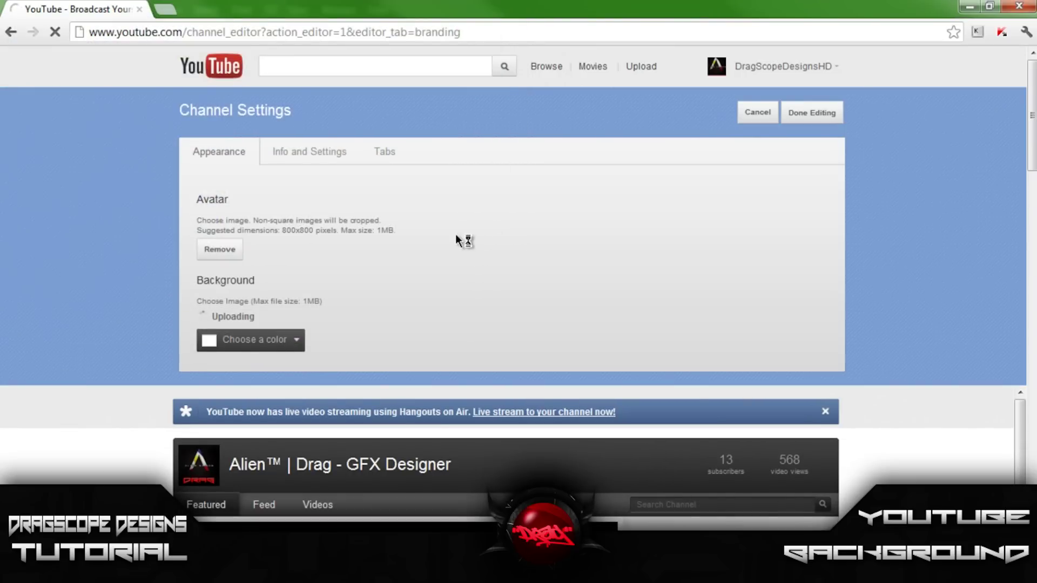
Step: Set the channel background colour to black and scroll down to preview the graffiti background
{"action": "left_click", "coordinate": [291, 349]}
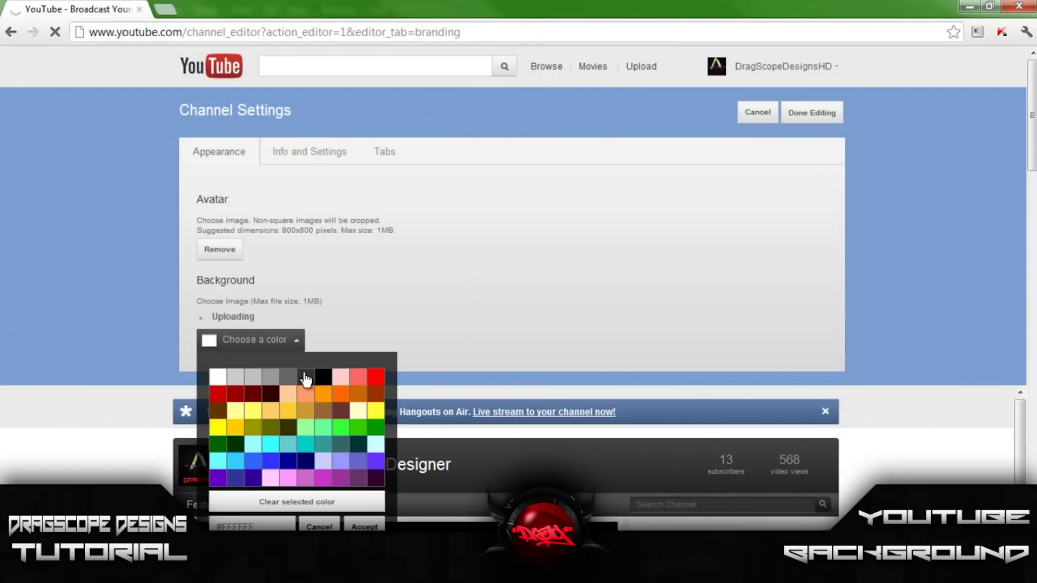
{"action": "left_click", "coordinate": [323, 377]}
{"action": "left_click", "coordinate": [364, 527]}
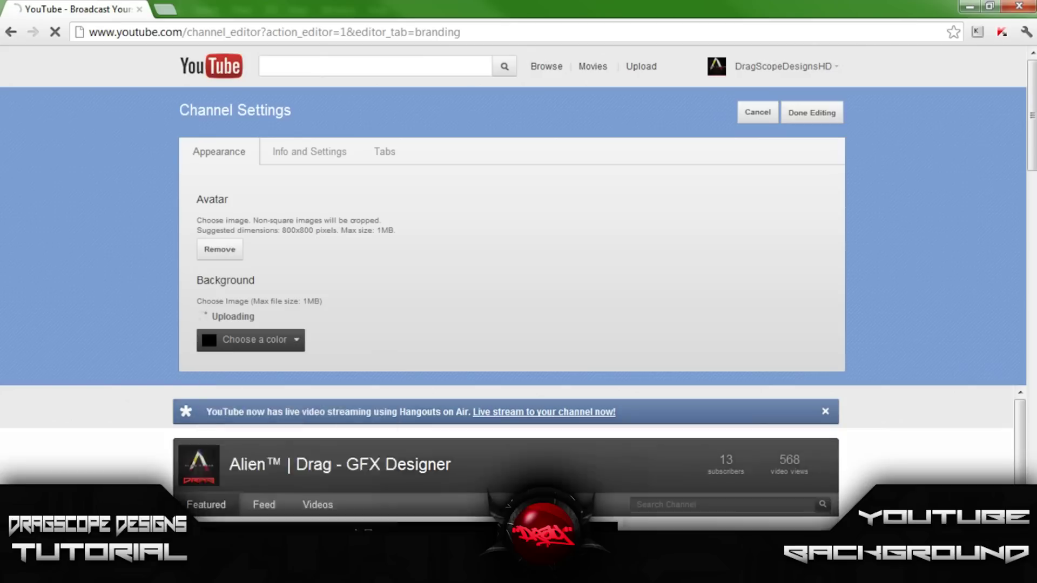
{"action": "left_click_drag", "start_coordinate": [1029, 132], "coordinate": [1029, 169]}
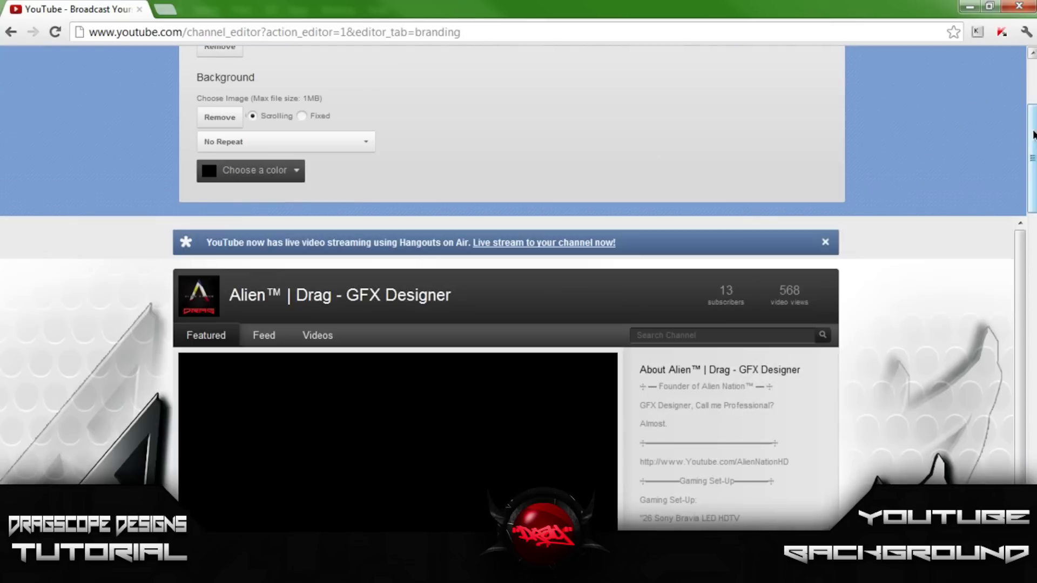
{"action": "left_click_drag", "start_coordinate": [1033, 136], "coordinate": [1034, 238]}
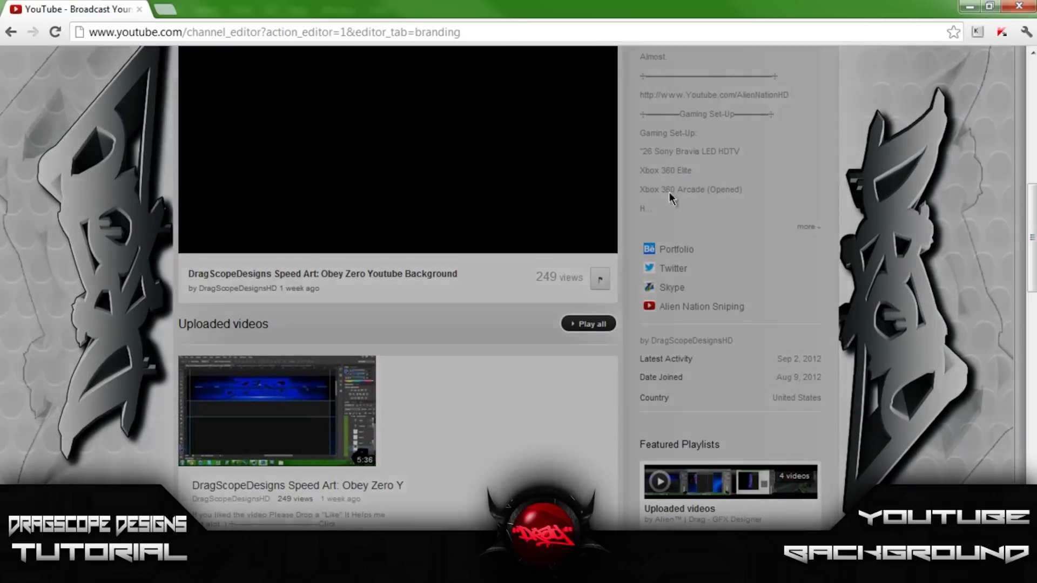